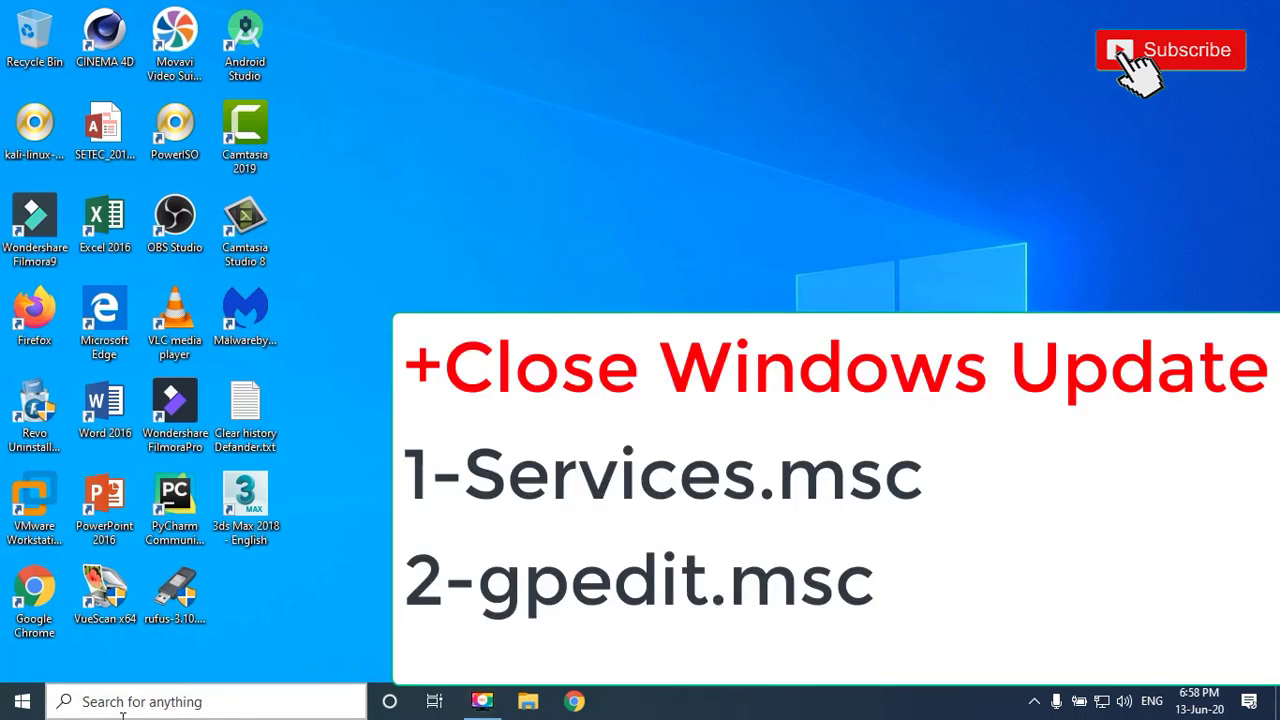
pyautogui.click(132, 708)
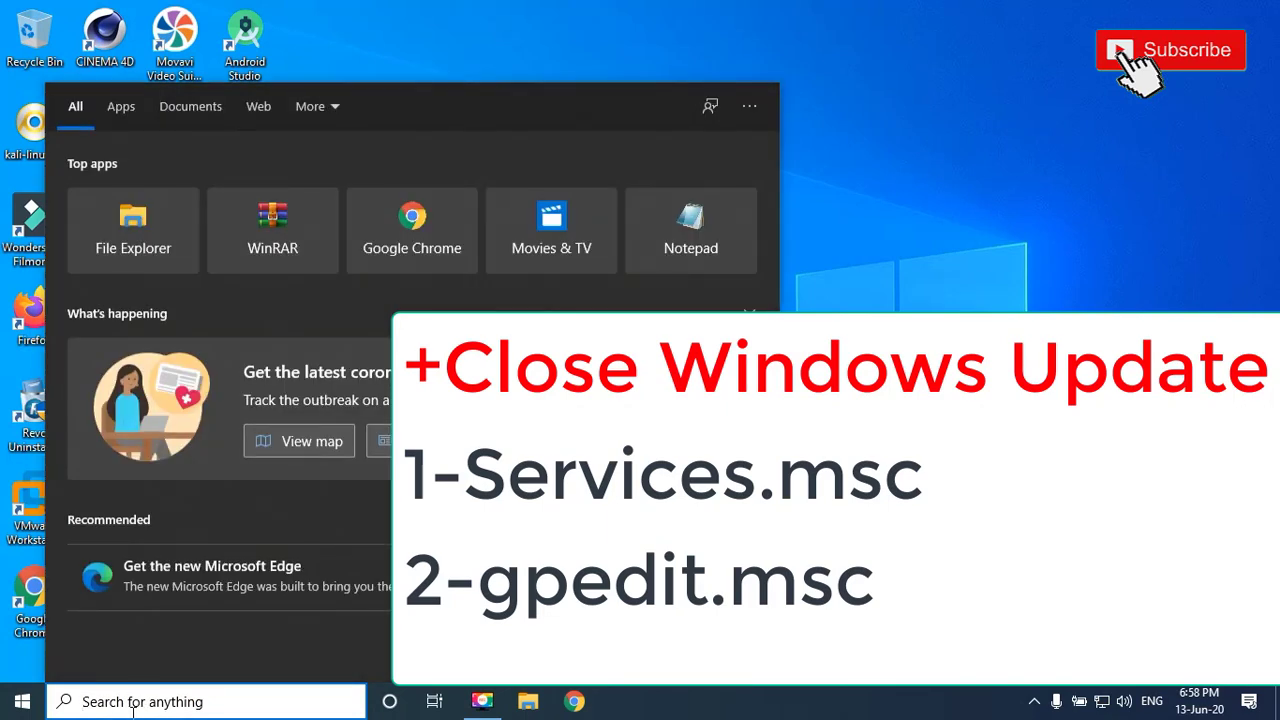
pyautogui.write('servic')
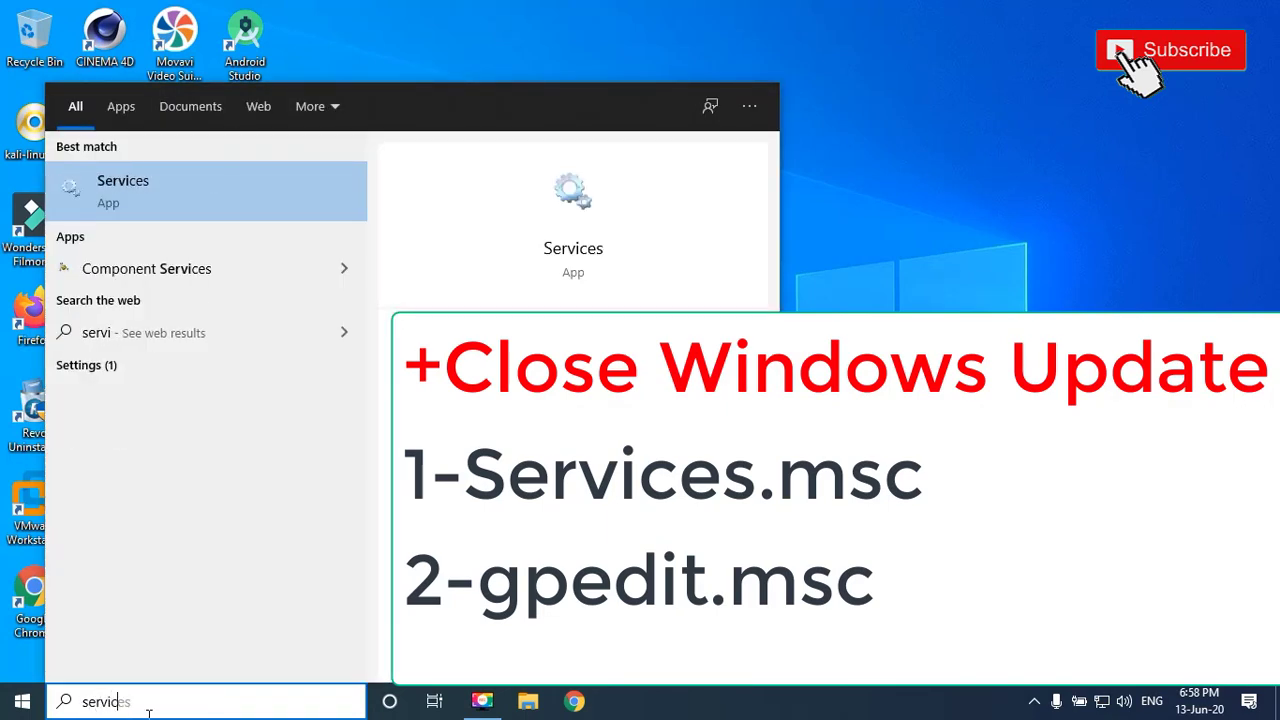
pyautogui.write('es')
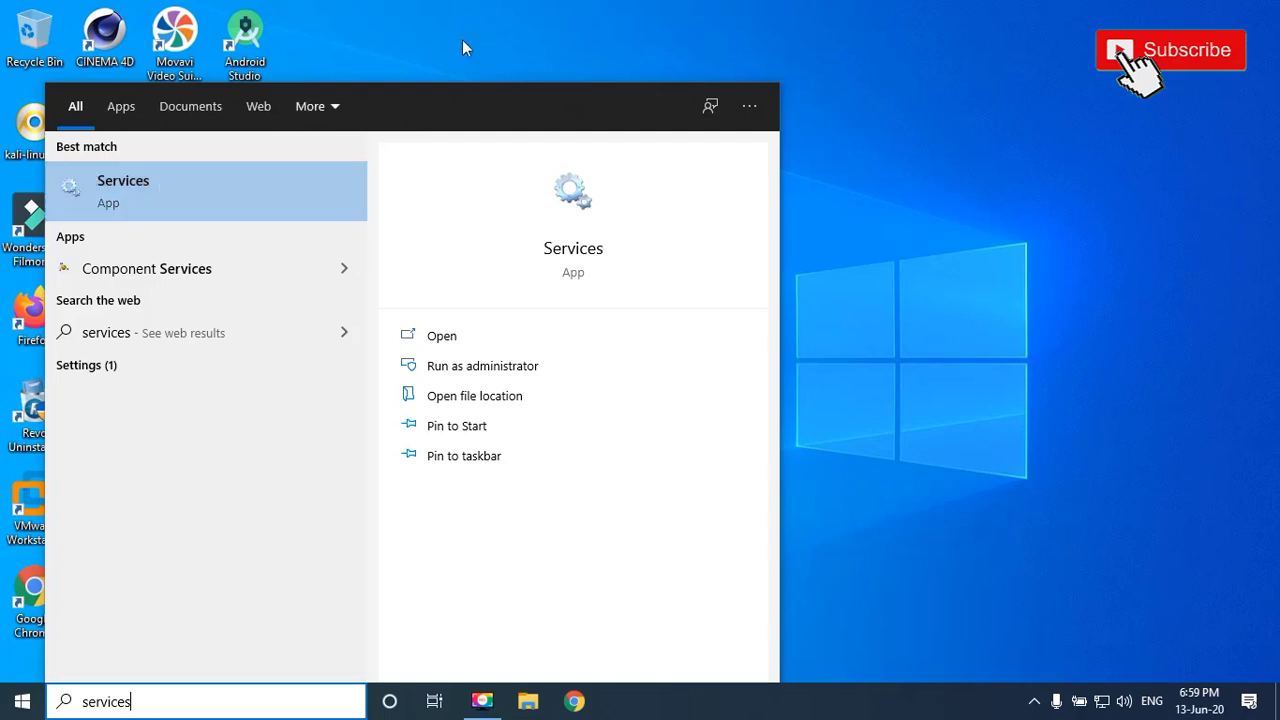
pyautogui.click(945, 143)
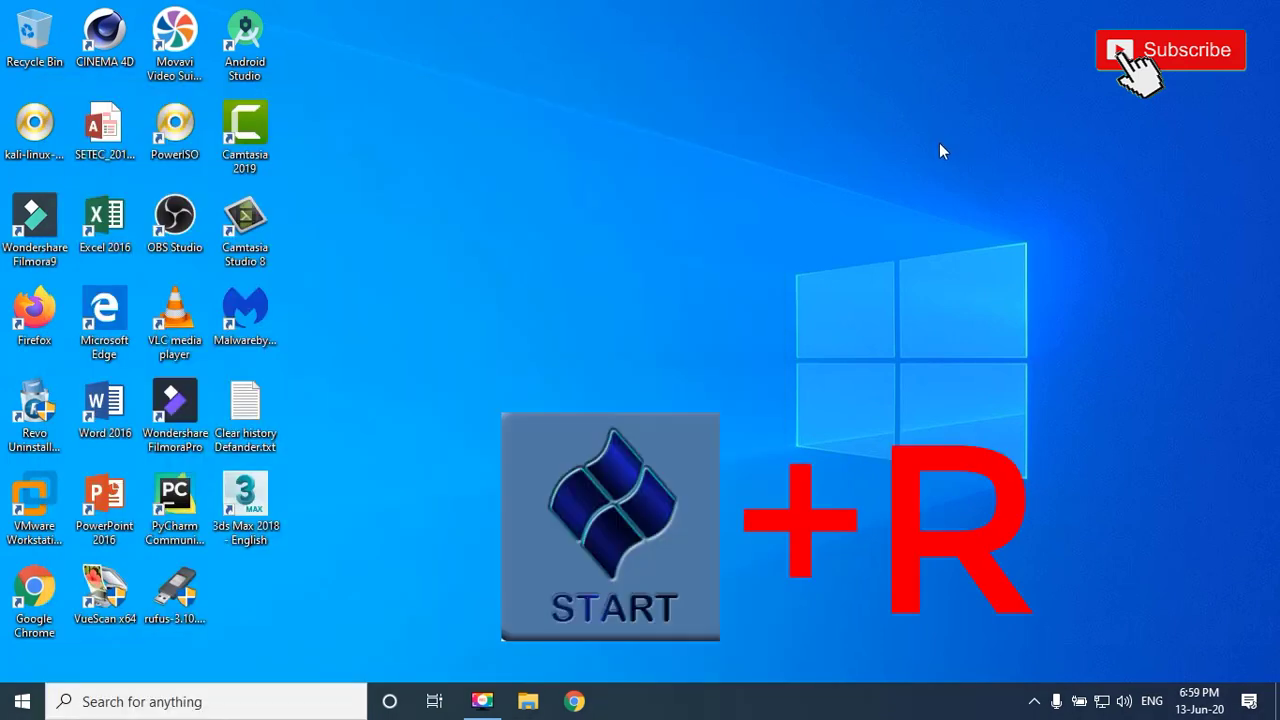
# Launch the Services console by running services.msc, and close its window again.
pyautogui.press('super+r')
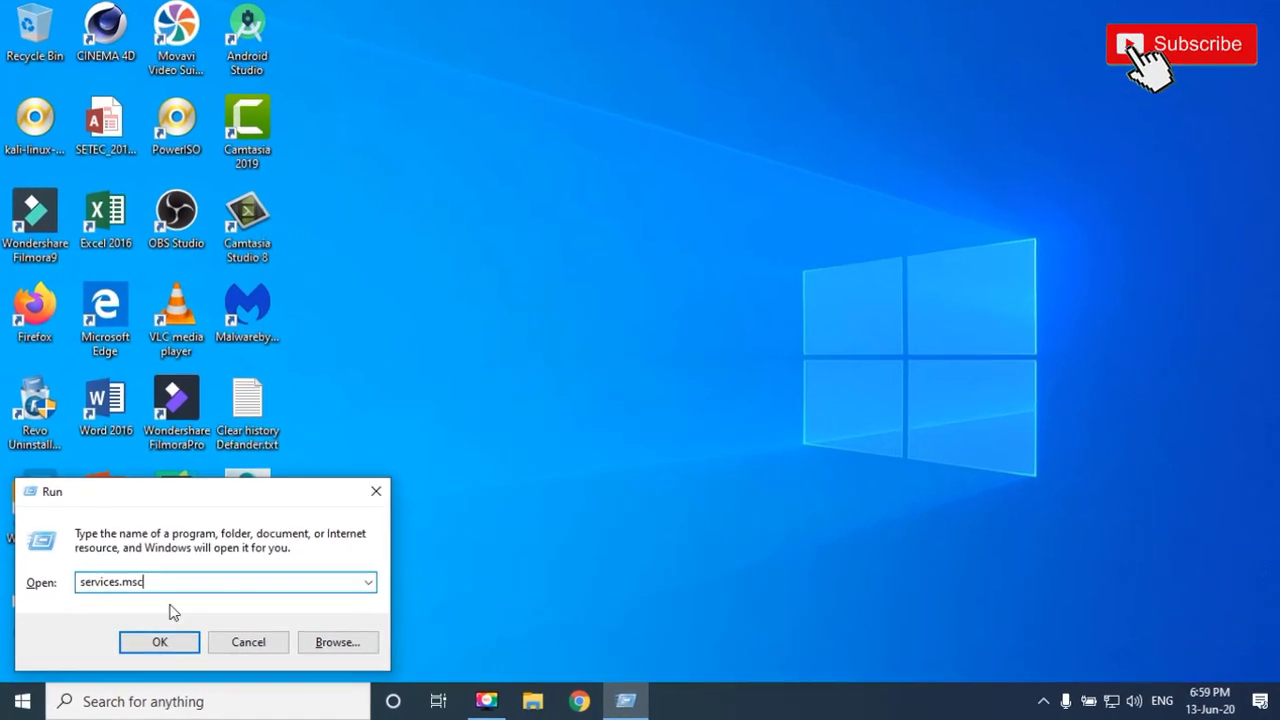
pyautogui.click(350, 576)
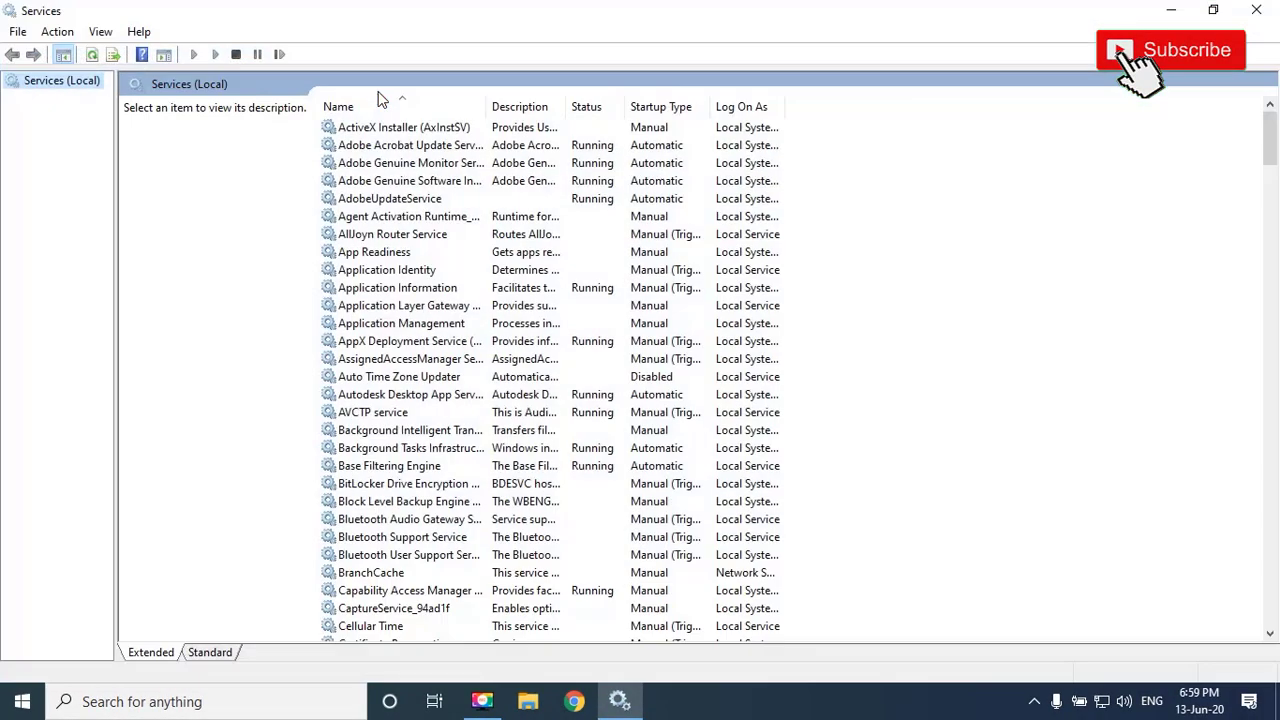
pyautogui.click(1256, 10)
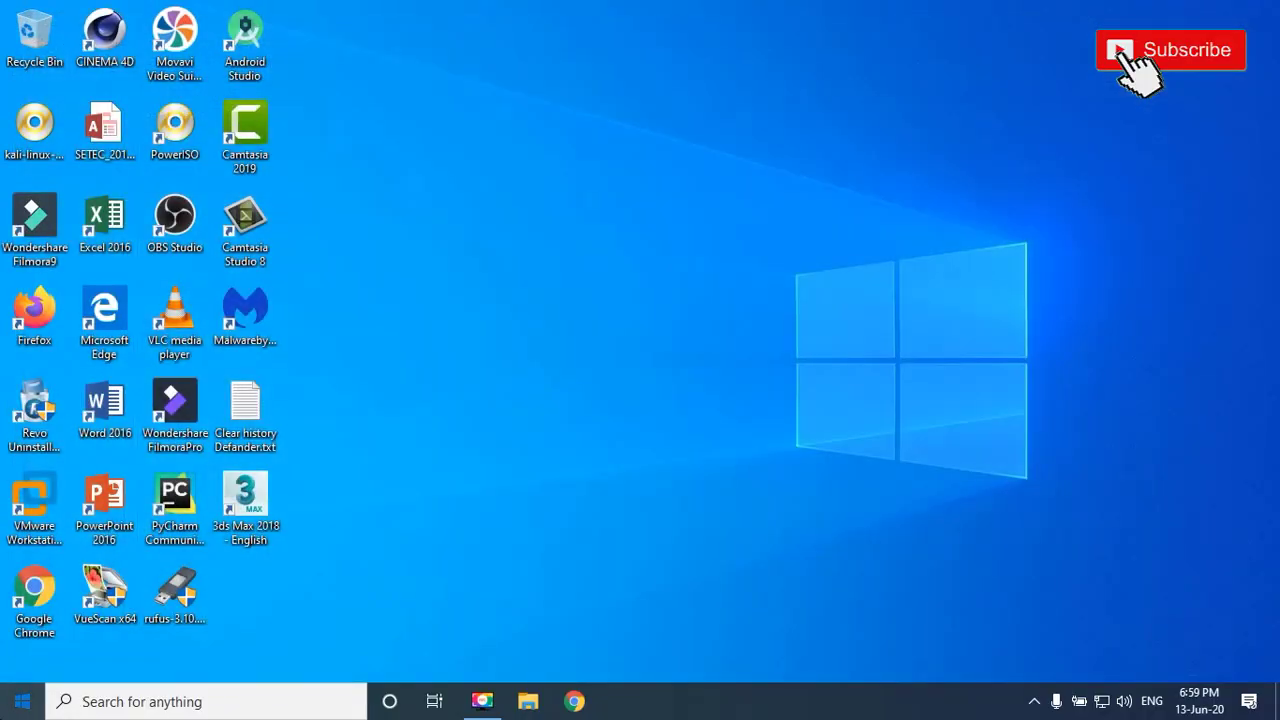
# Search Windows for "ser" and open the Services app.
pyautogui.press('super')
pyautogui.write('ser')
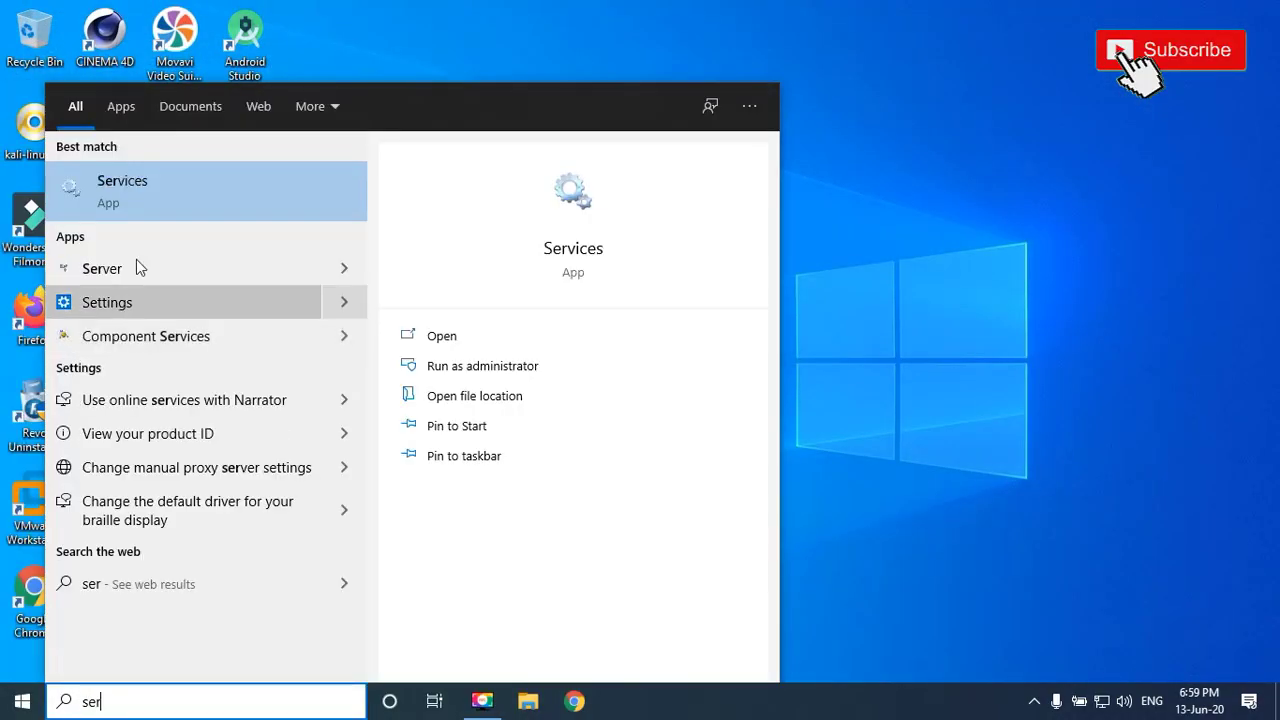
pyautogui.click(148, 200)
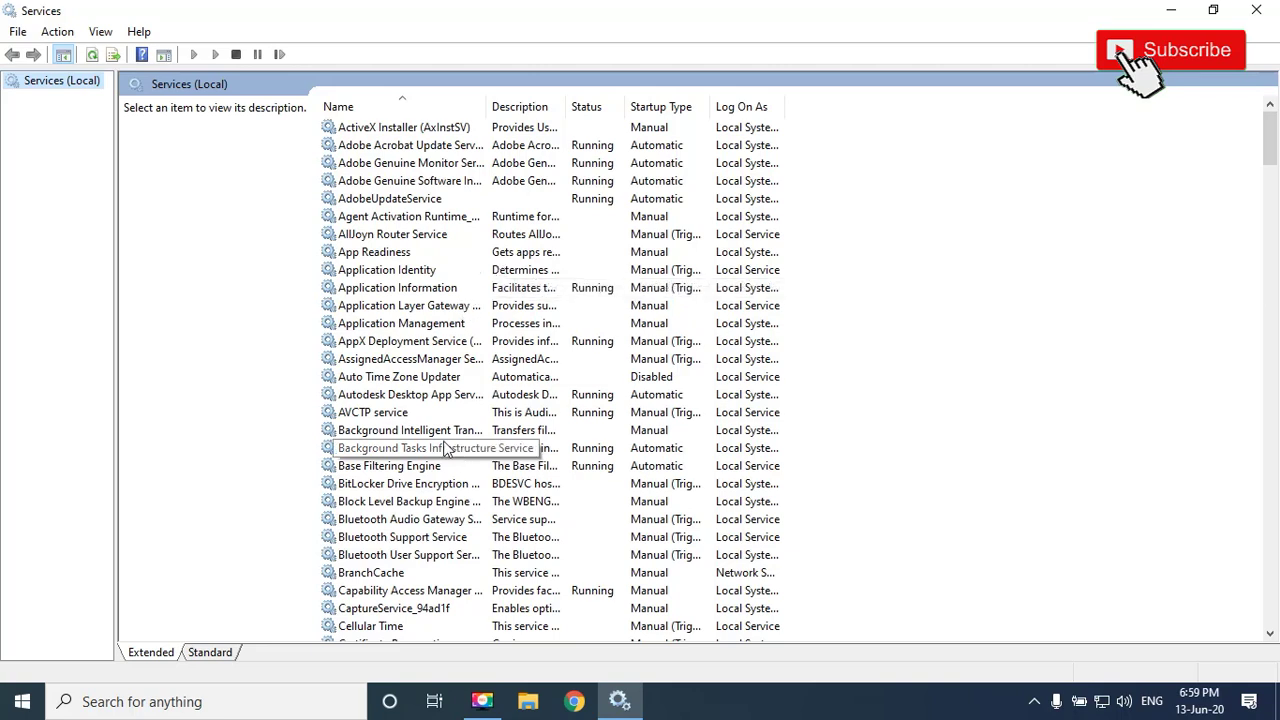
# Find the Windows Update service in the services list and open its properties.
pyautogui.click(383, 400)
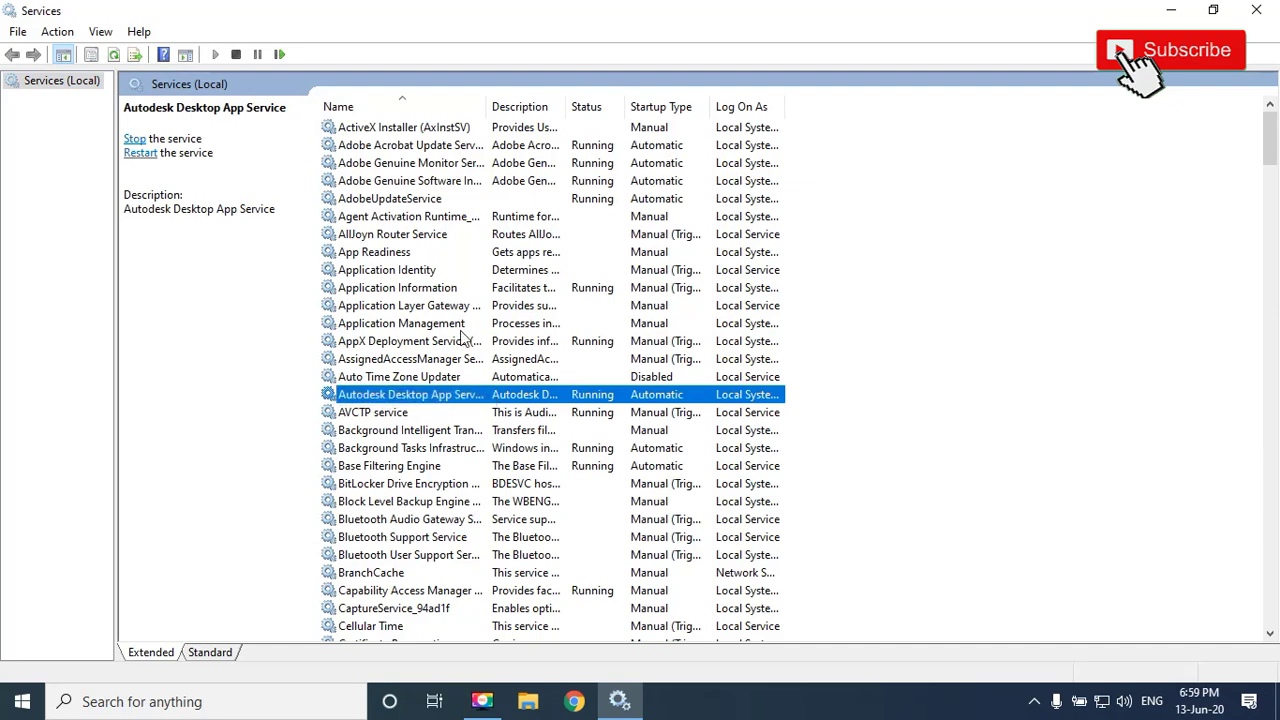
pyautogui.press('w')
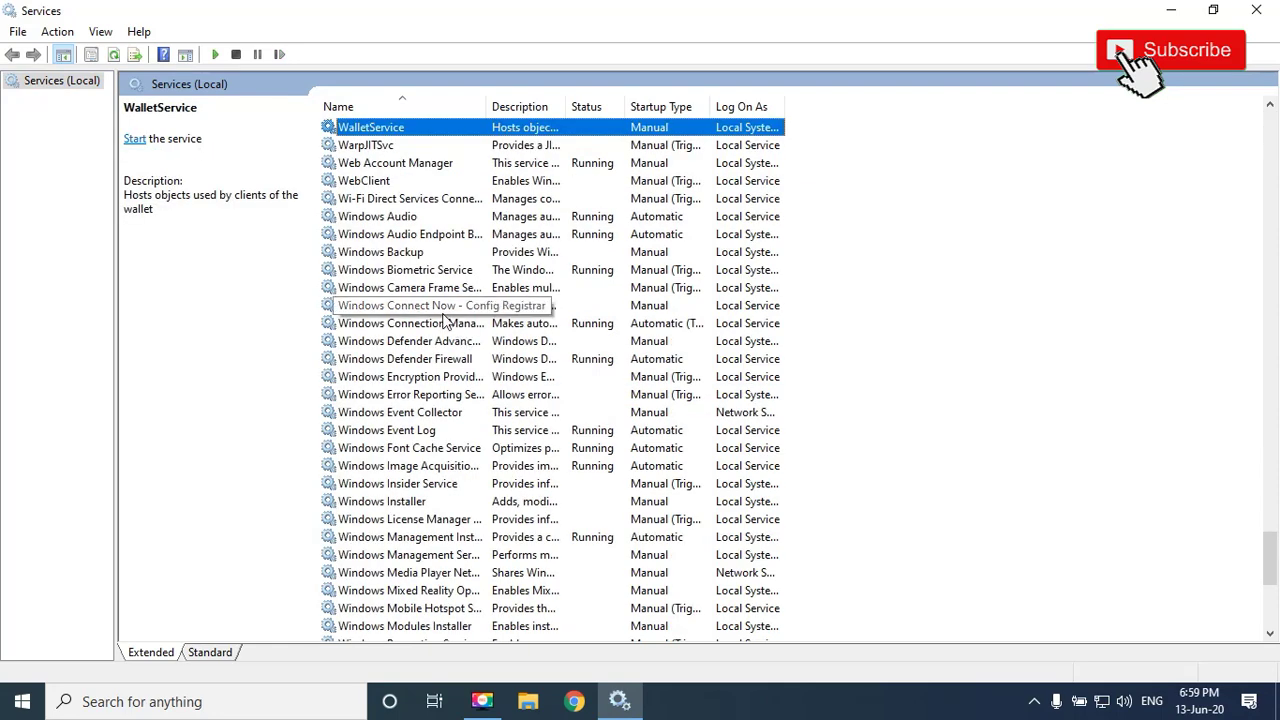
pyautogui.scroll(-1, 445, 318)
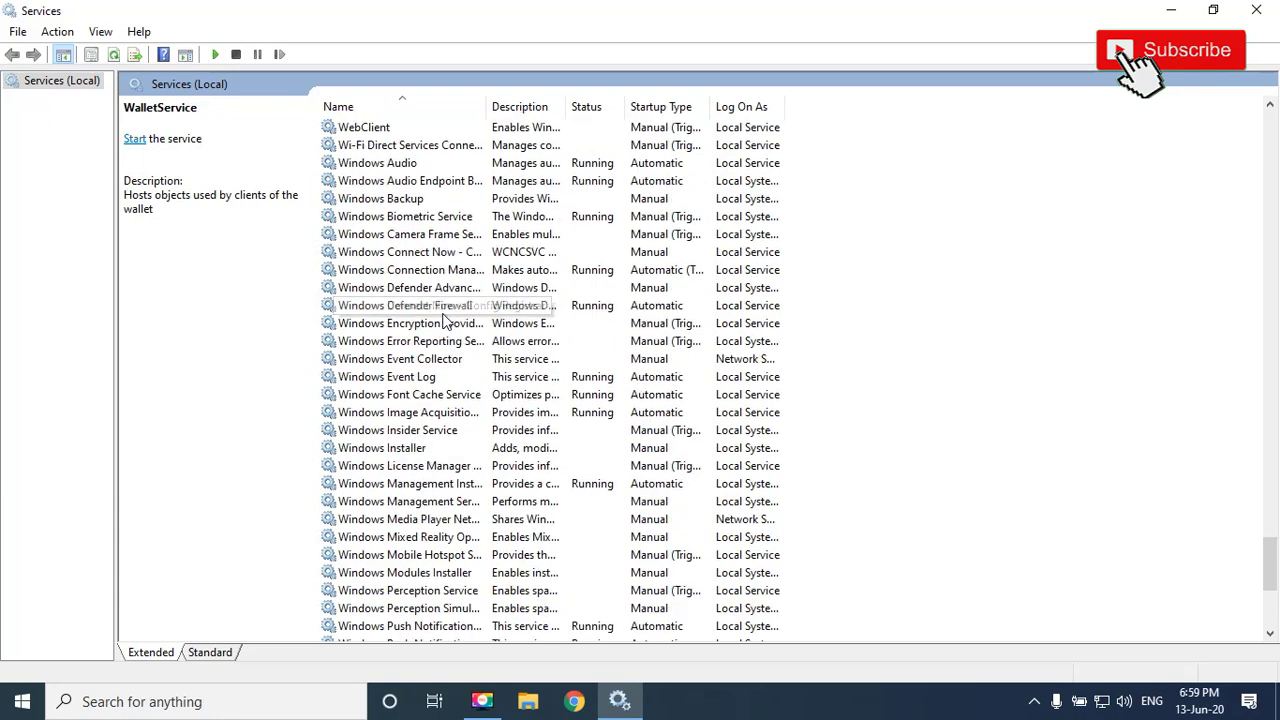
pyautogui.scroll(1, 437, 275)
pyautogui.scroll(-4, 437, 275)
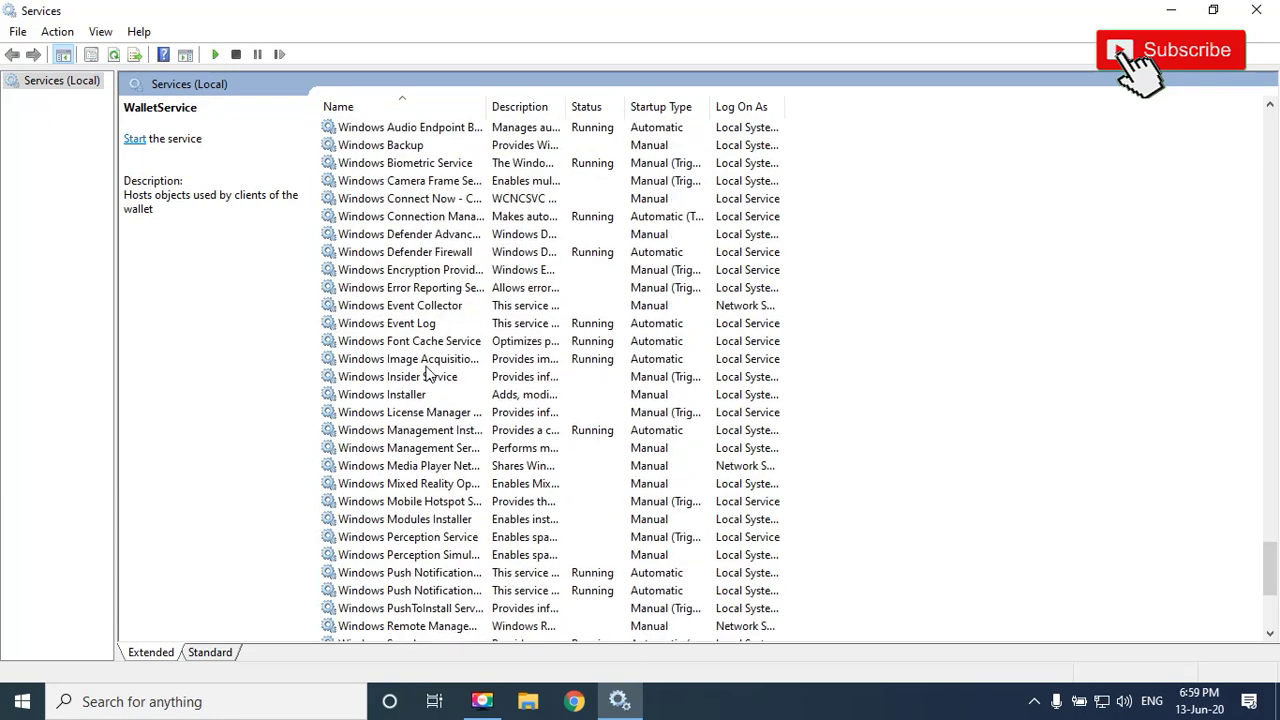
pyautogui.scroll(-2, 388, 333)
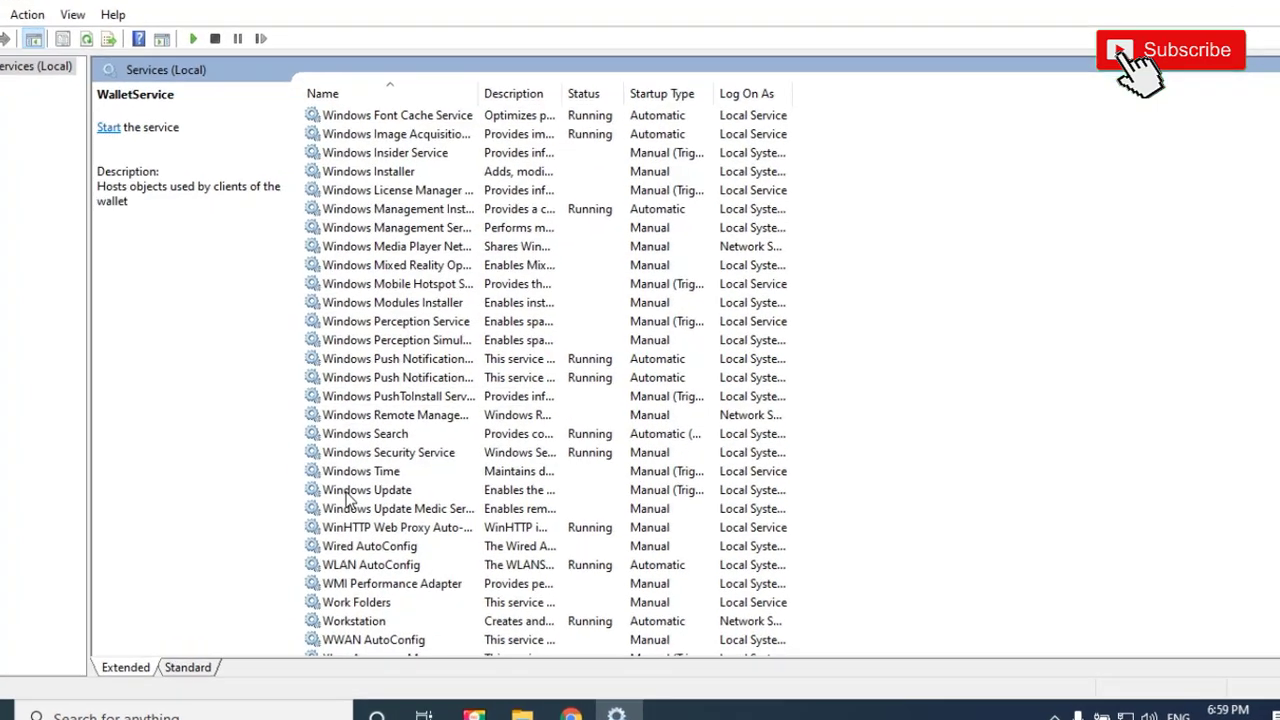
pyautogui.click(386, 485)
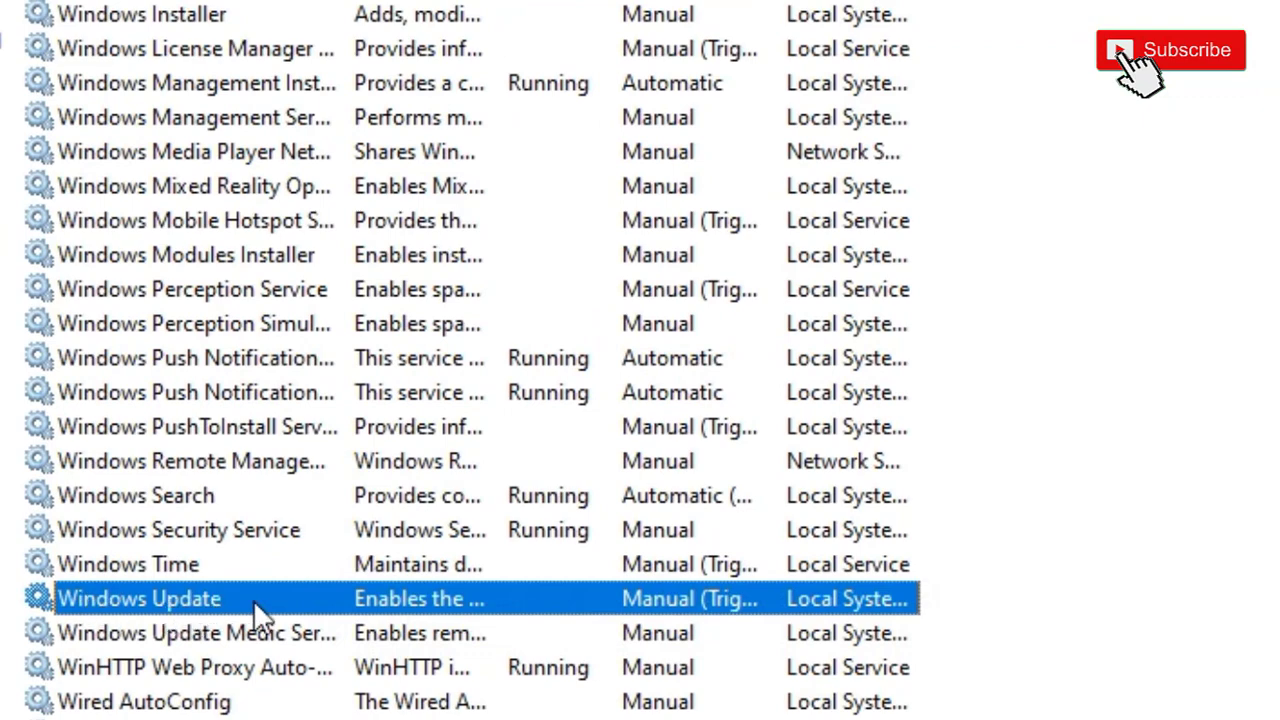
pyautogui.doubleClick(429, 603)
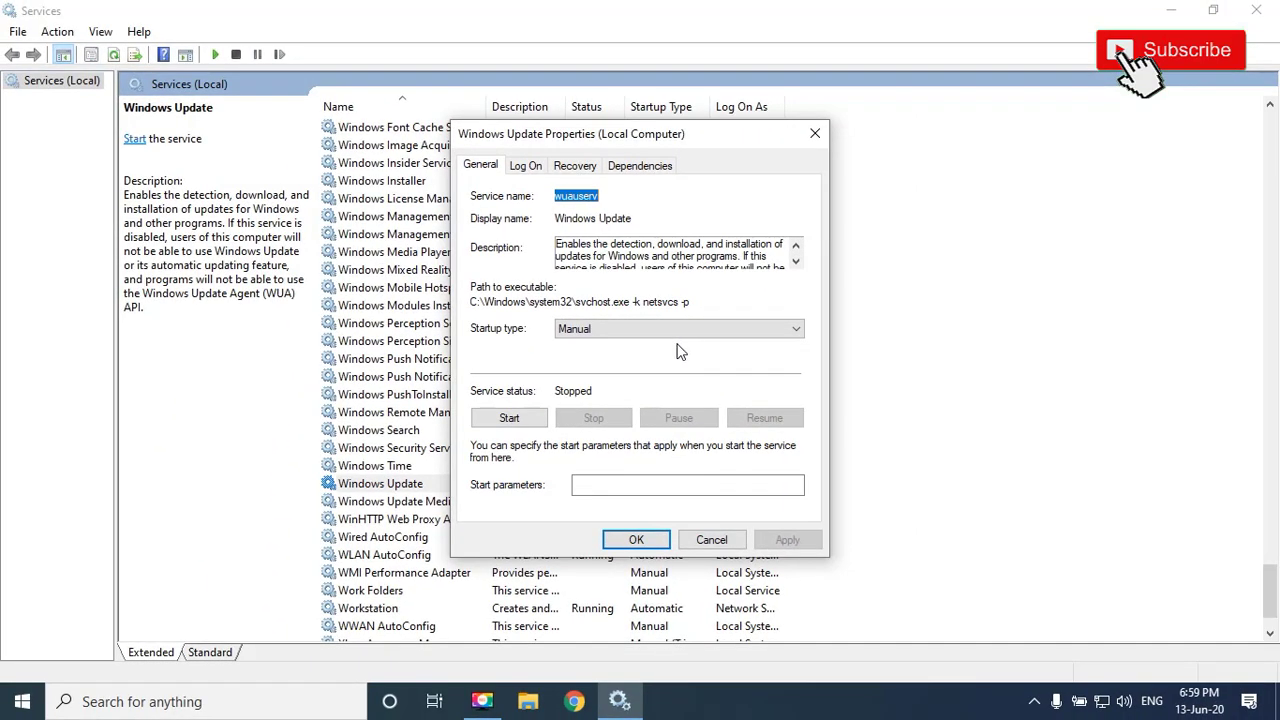
# Try the Disabled startup type for Windows Update, switch it to Manual and start the service.
pyautogui.click(678, 330)
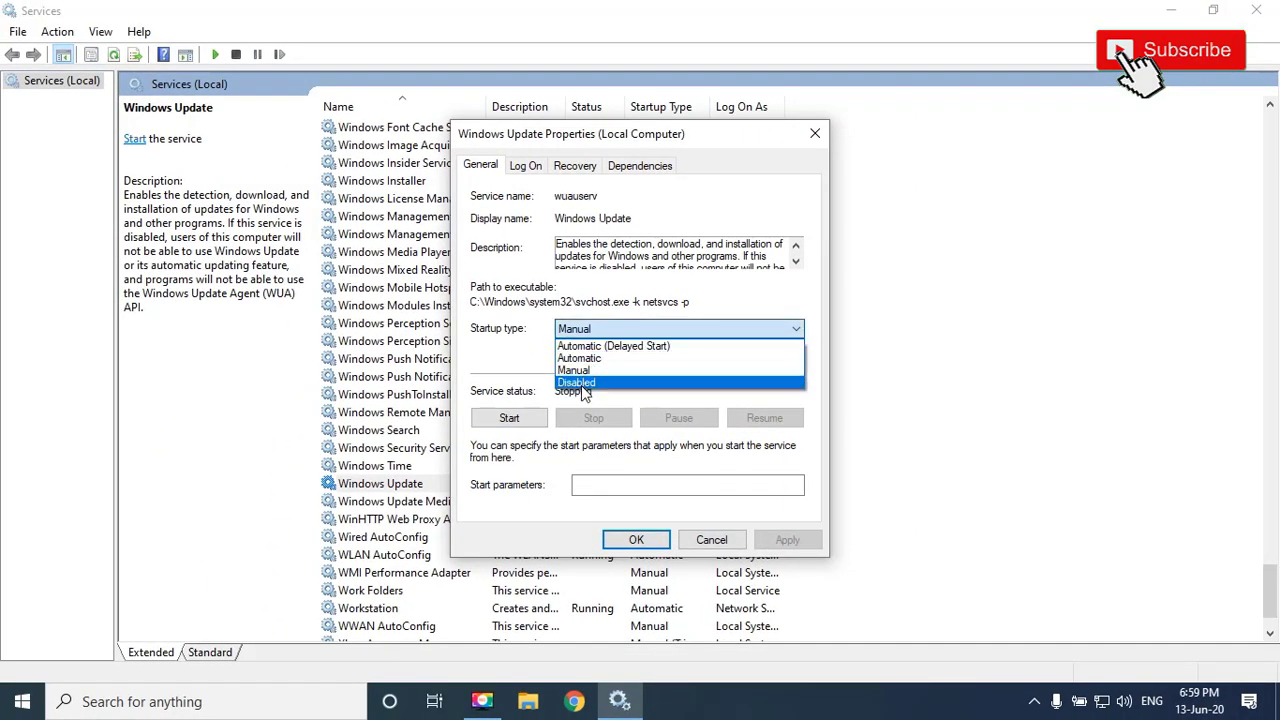
pyautogui.click(585, 384)
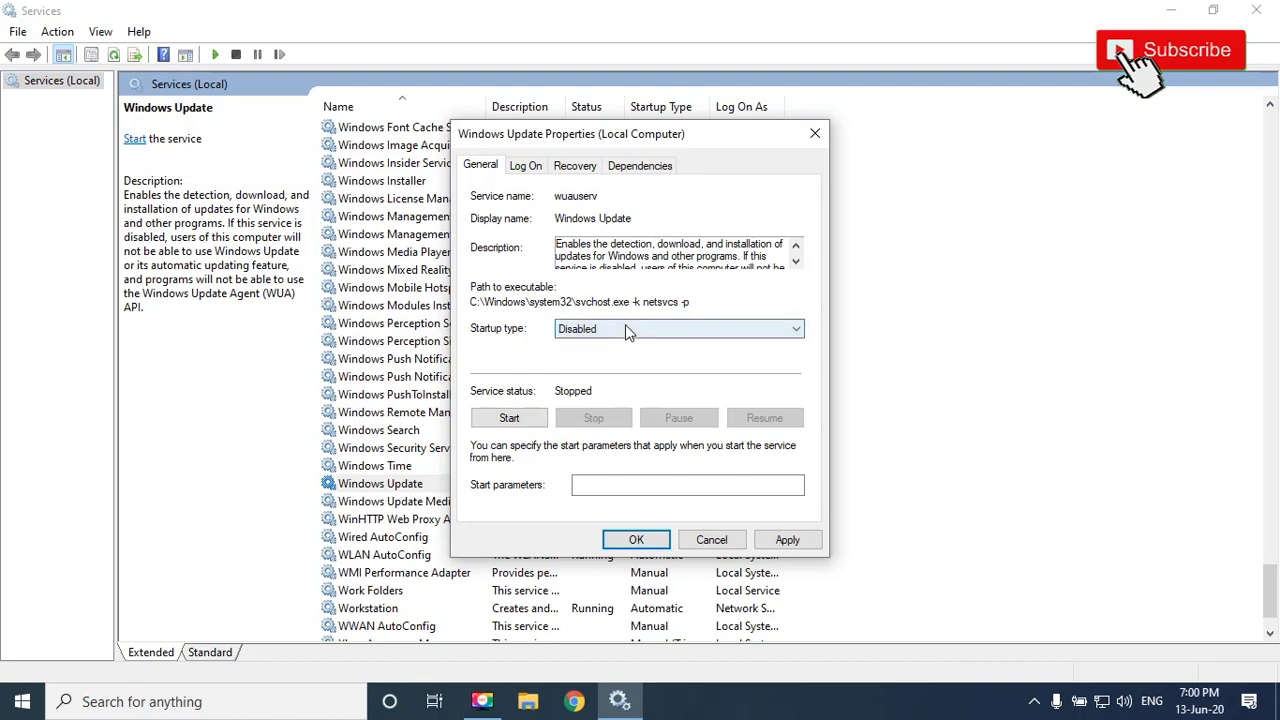
pyautogui.click(625, 328)
pyautogui.click(597, 369)
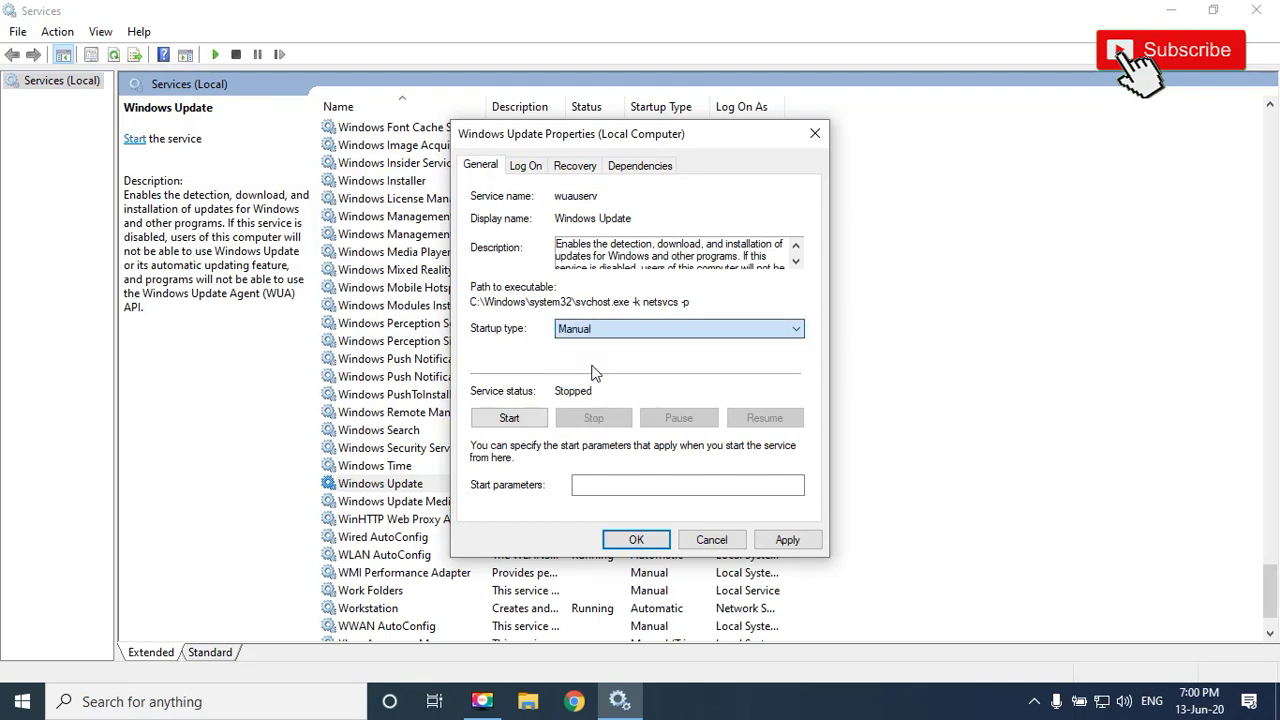
pyautogui.click(512, 424)
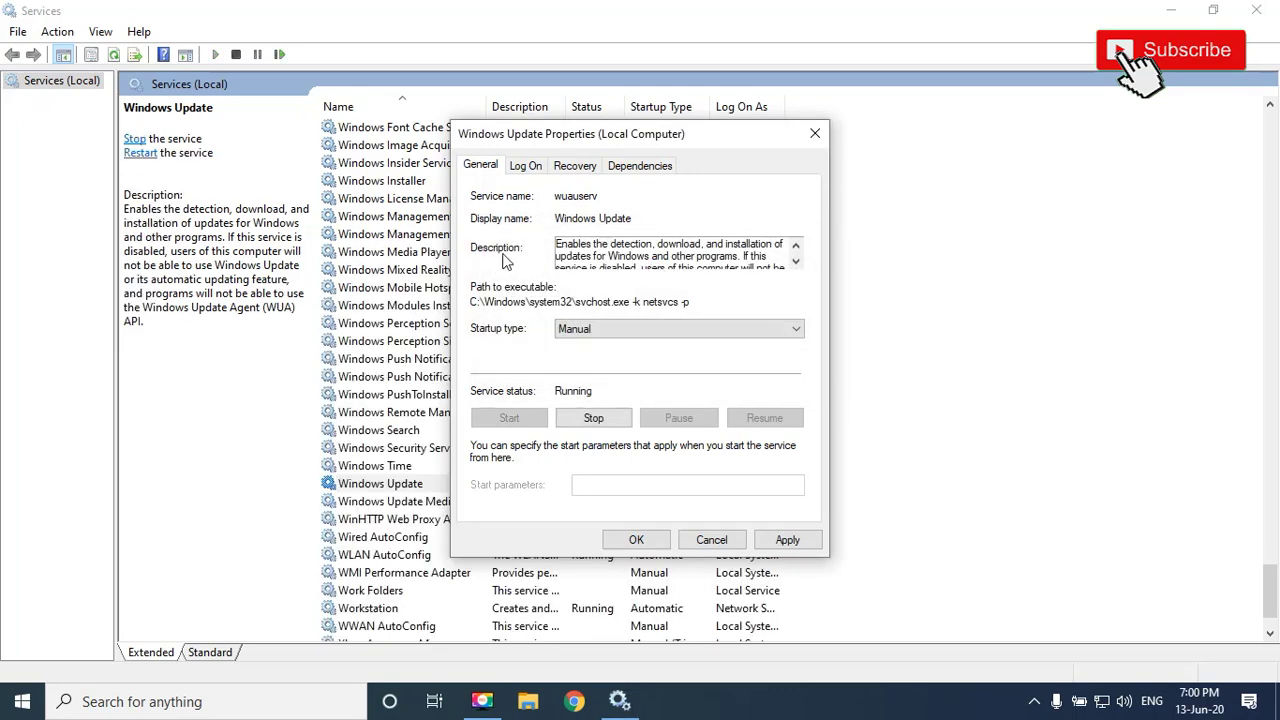
# Disable Windows Update's startup type and stop the service, applying the changes and closing Services.
pyautogui.moveTo(554, 133)
pyautogui.mouseDown()
pyautogui.moveTo(805, 155)
pyautogui.moveTo(563, 147)
pyautogui.moveTo(562, 125)
pyautogui.mouseUp()
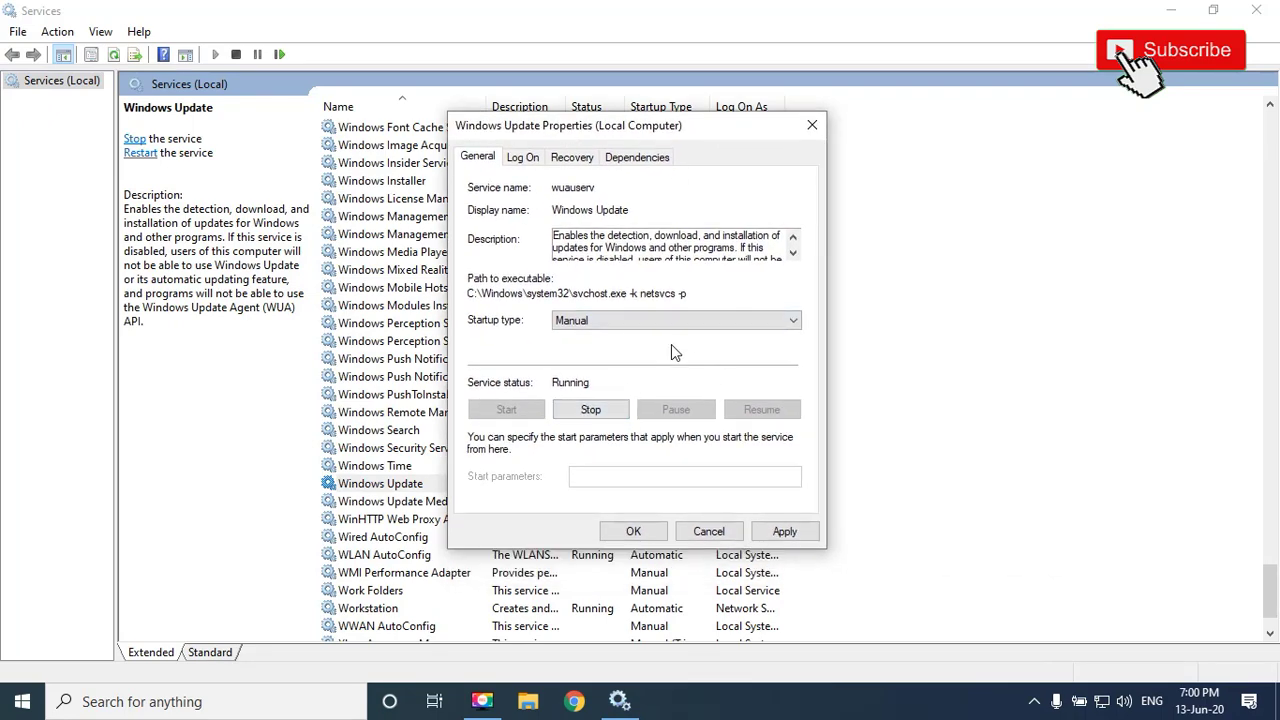
pyautogui.click(630, 320)
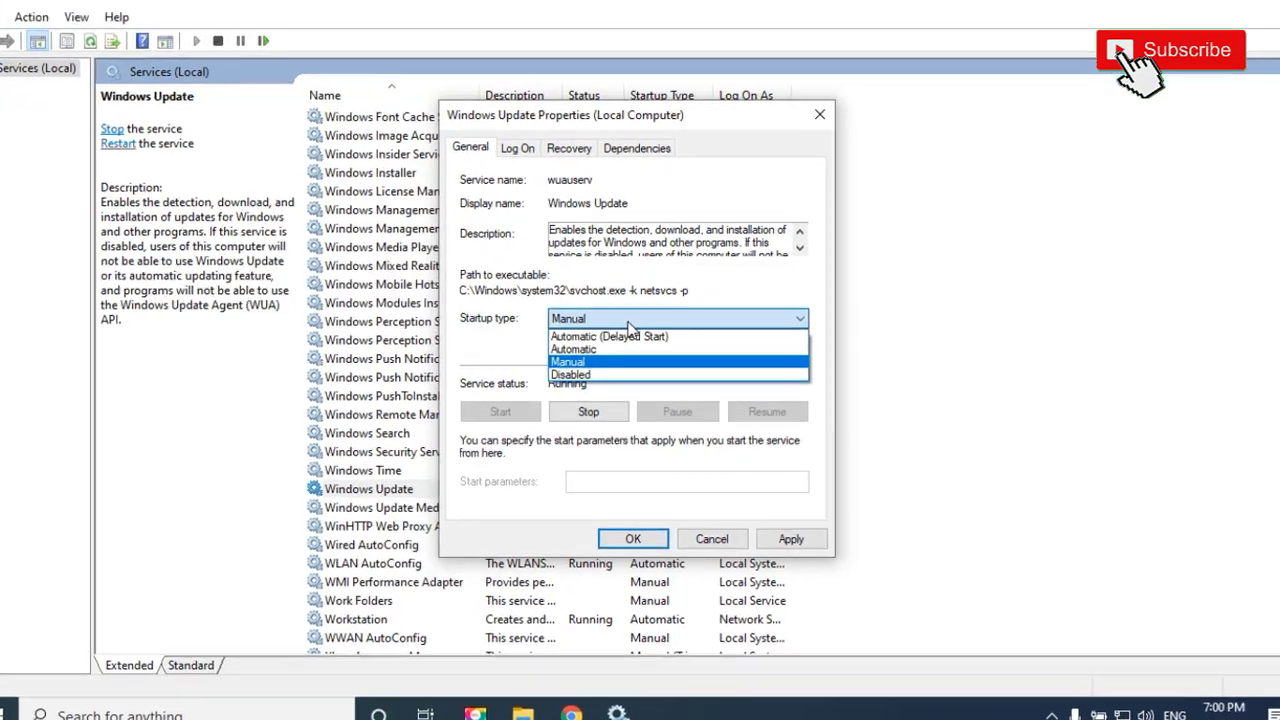
pyautogui.click(603, 373)
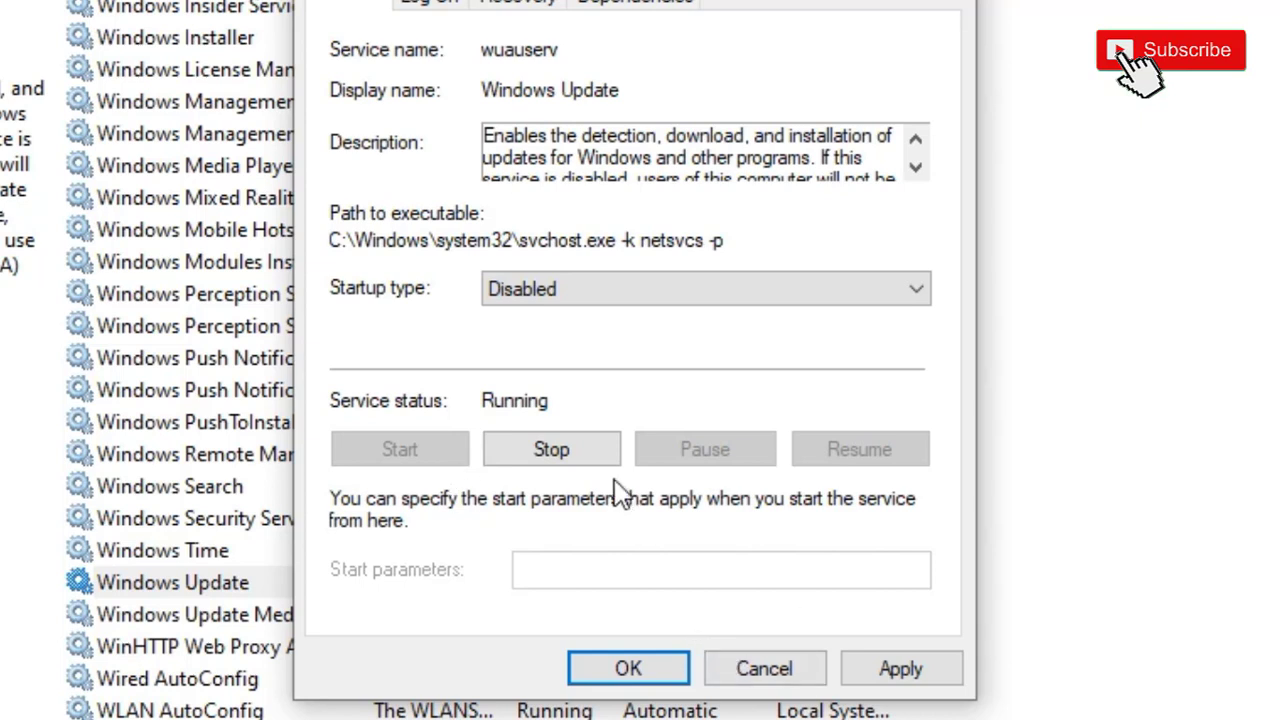
pyautogui.click(569, 442)
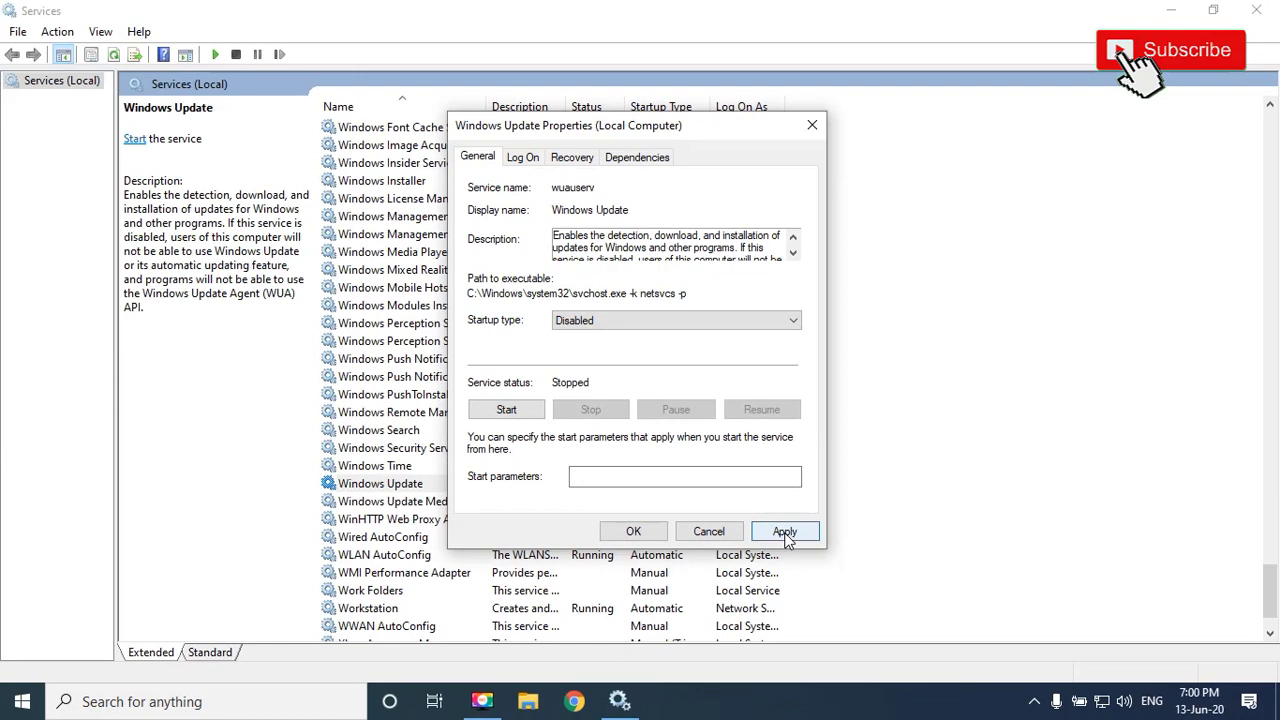
pyautogui.click(784, 531)
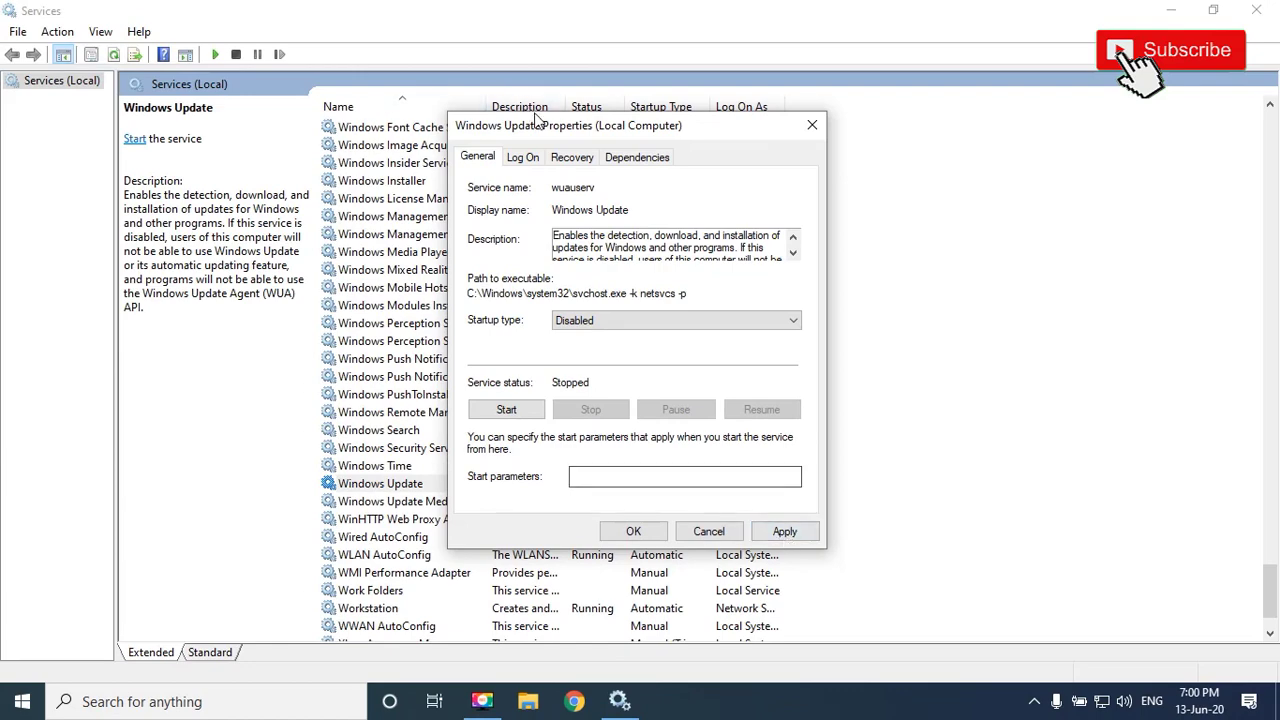
pyautogui.moveTo(557, 126); pyautogui.dragTo(608, 131)
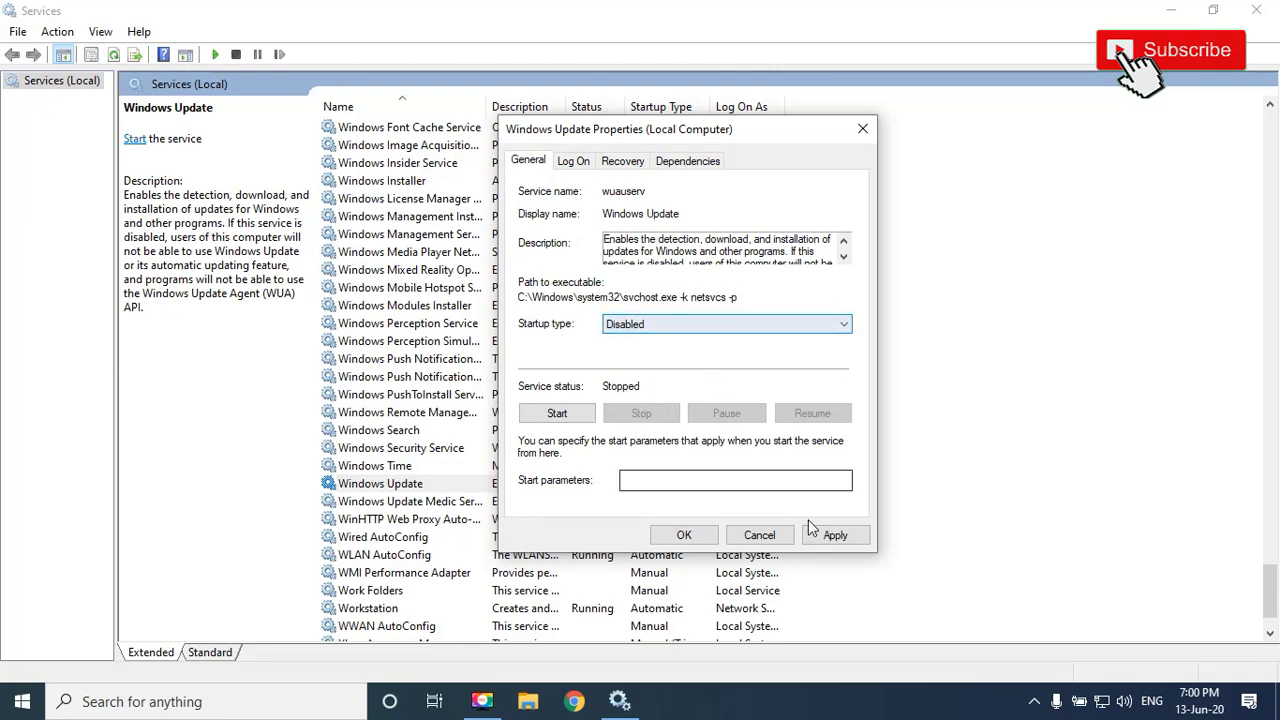
pyautogui.click(848, 538)
pyautogui.click(688, 535)
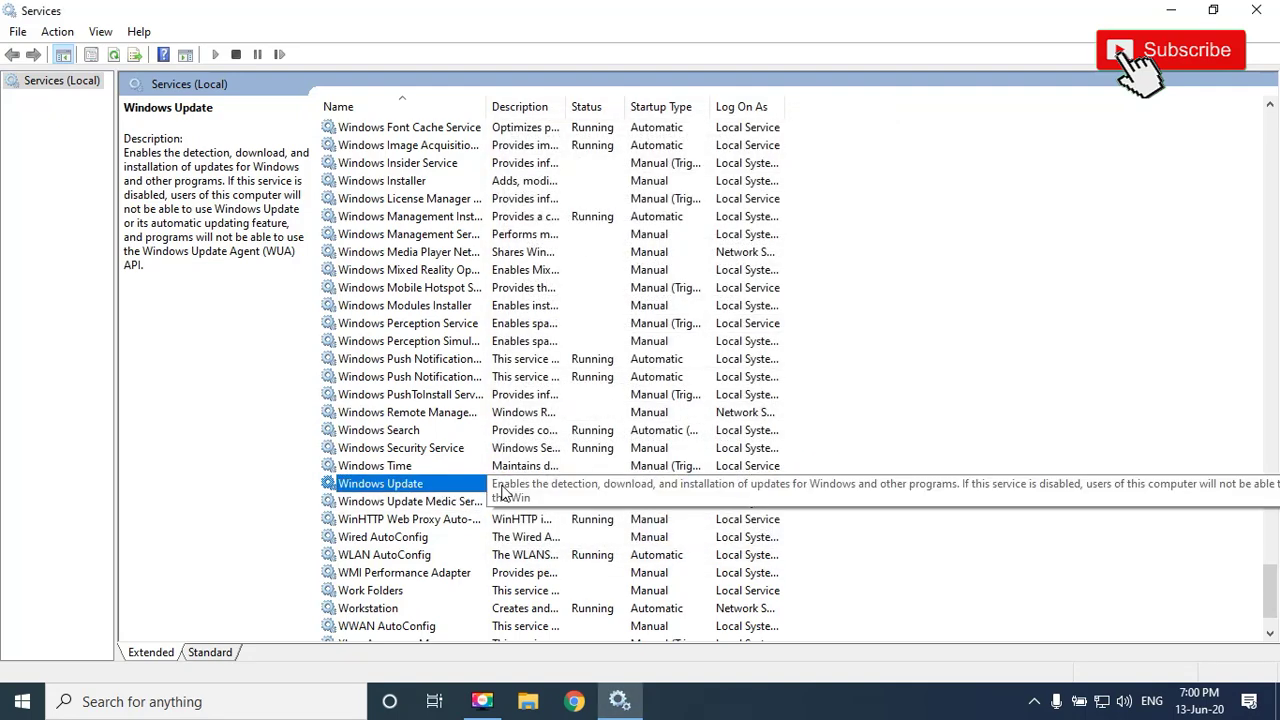
pyautogui.hotkey('alt', 'F4')
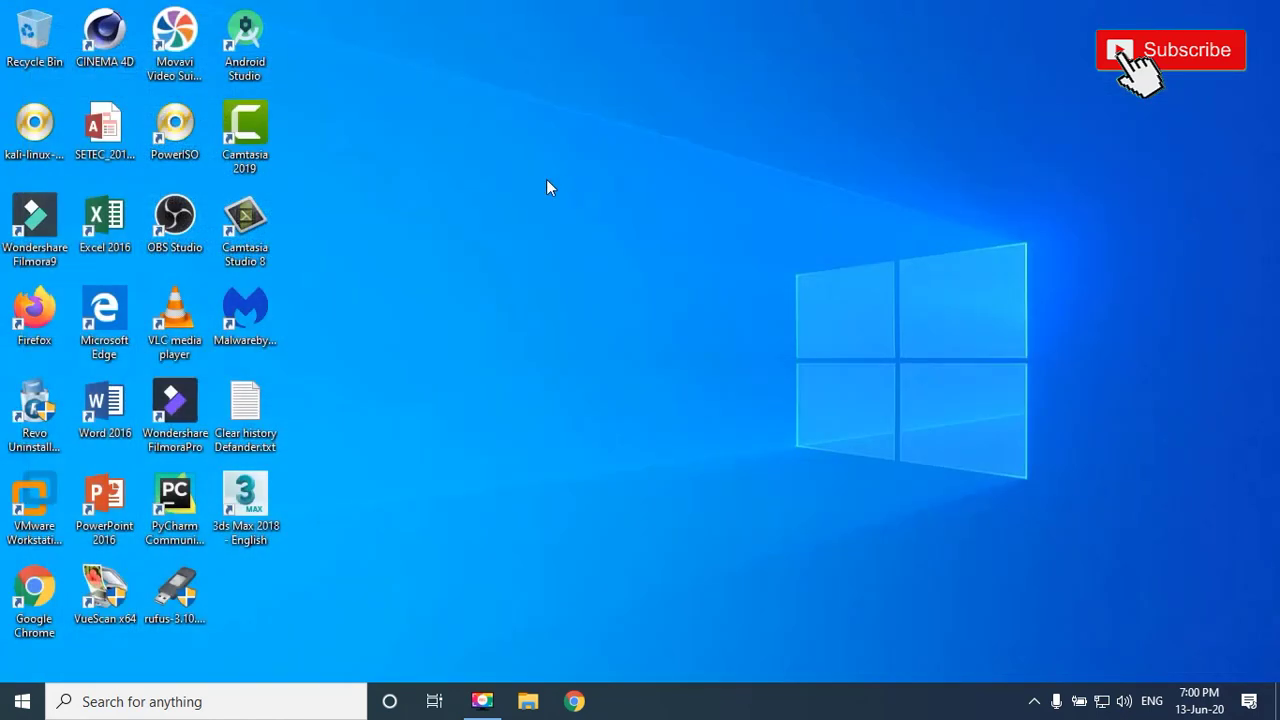
# Launch the Local Group Policy Editor by running gpedit.msc.
pyautogui.rightClick(546, 179)
pyautogui.click(586, 238)
pyautogui.press('super+r')
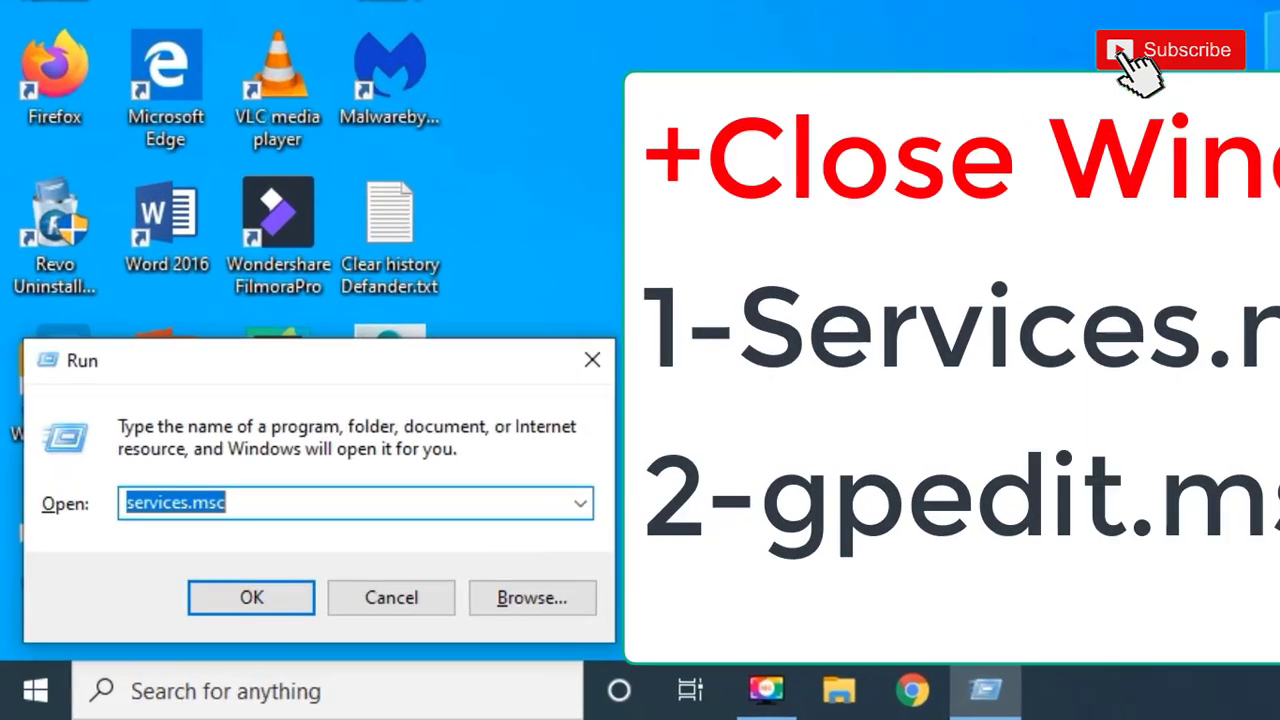
pyautogui.write('gpedit.msc')
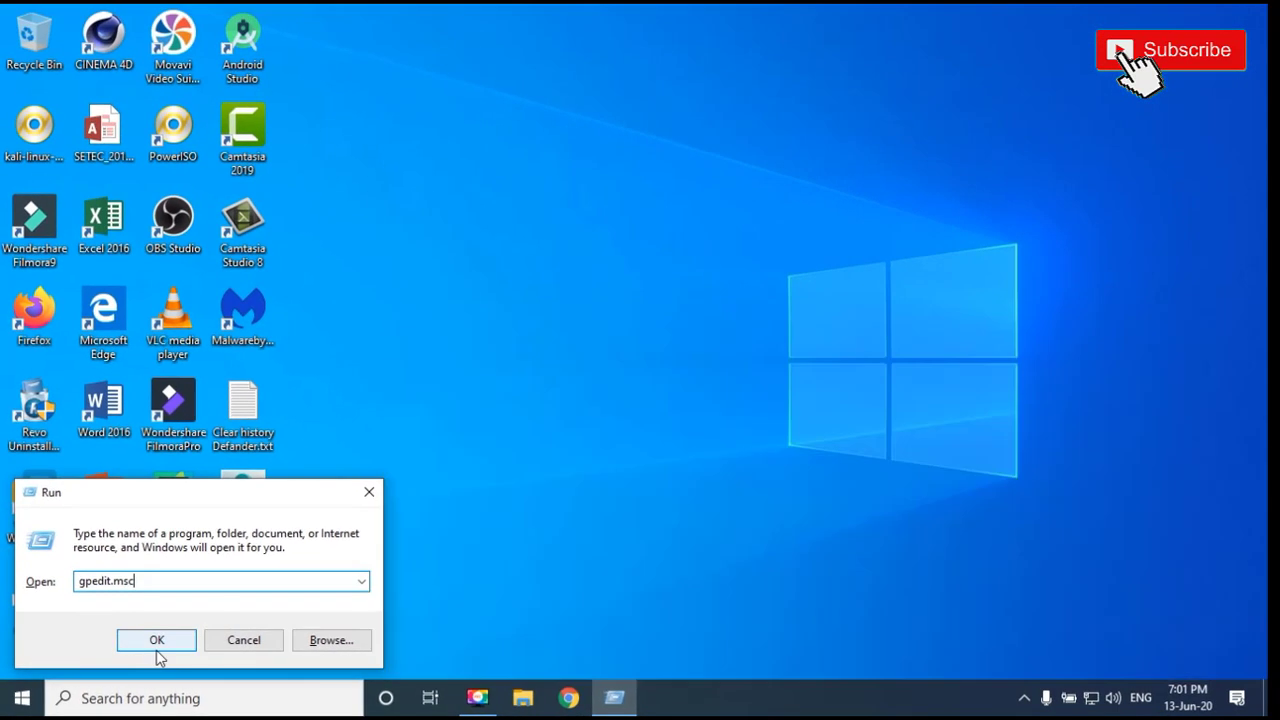
pyautogui.click(157, 641)
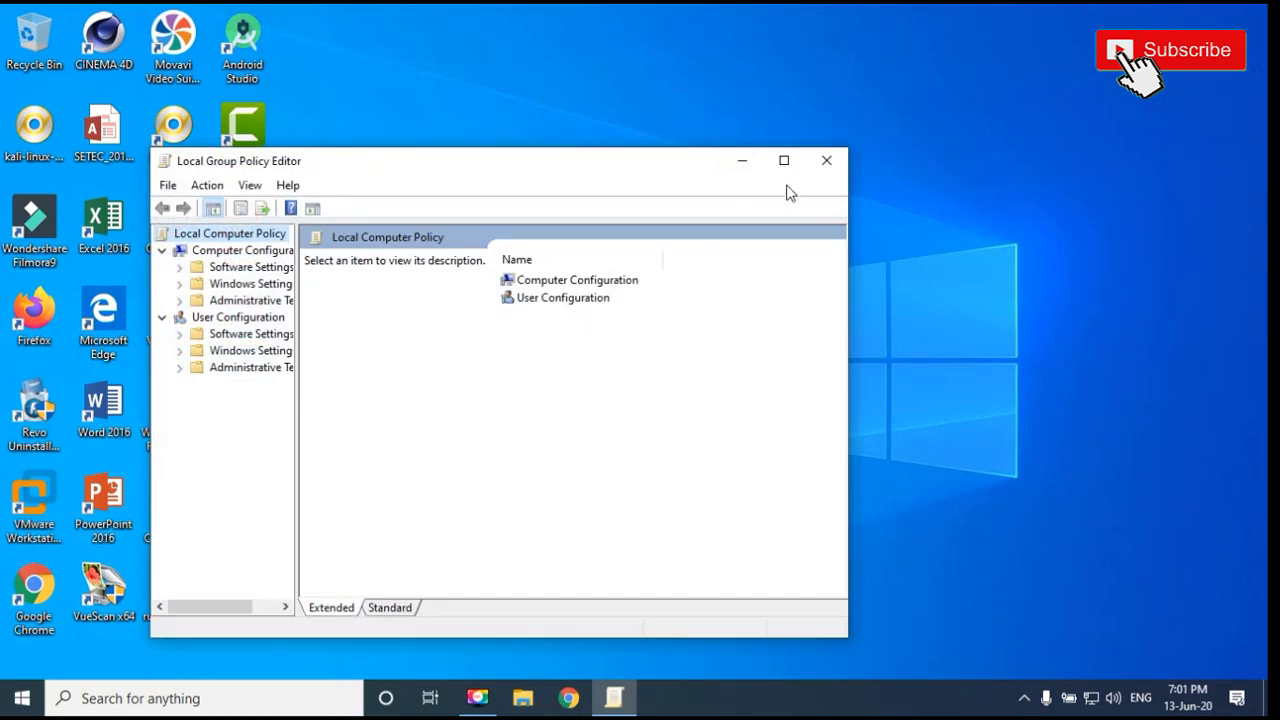
# Maximize the policy editor with a wider console tree, and expand Administrative Templates under Computer Configuration.
pyautogui.click(770, 147)
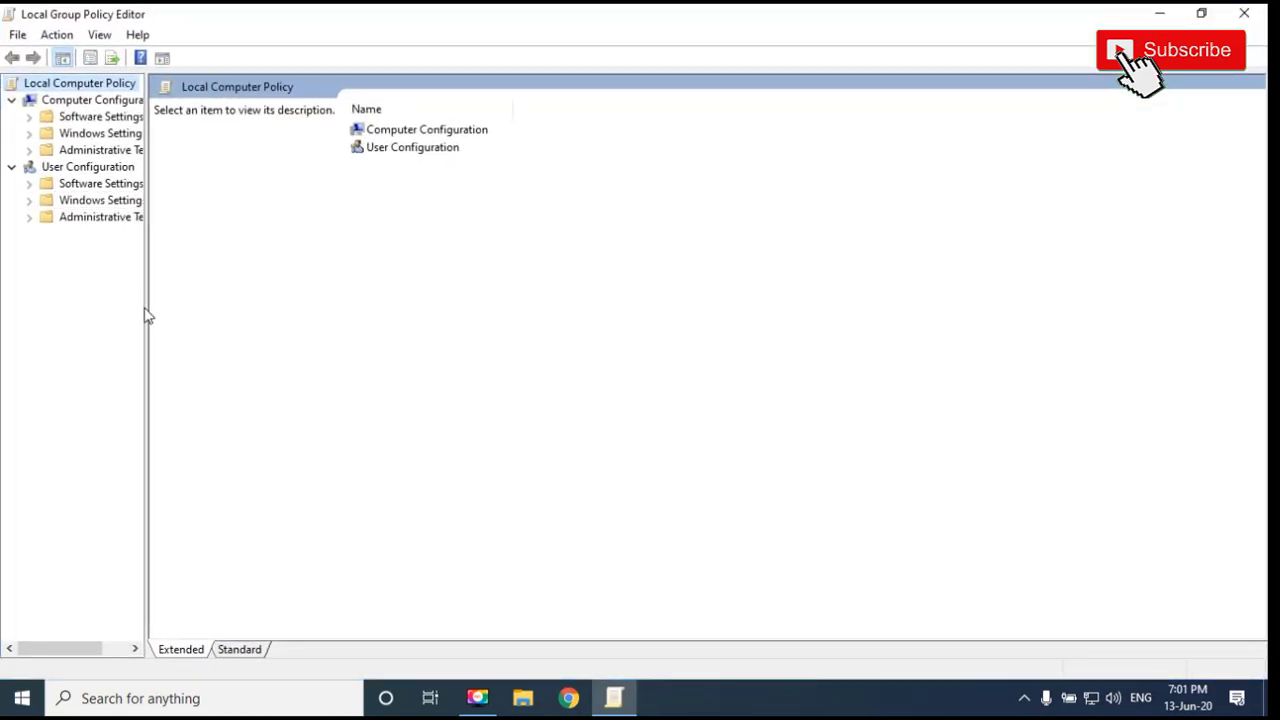
pyautogui.moveTo(147, 306); pyautogui.dragTo(318, 329)
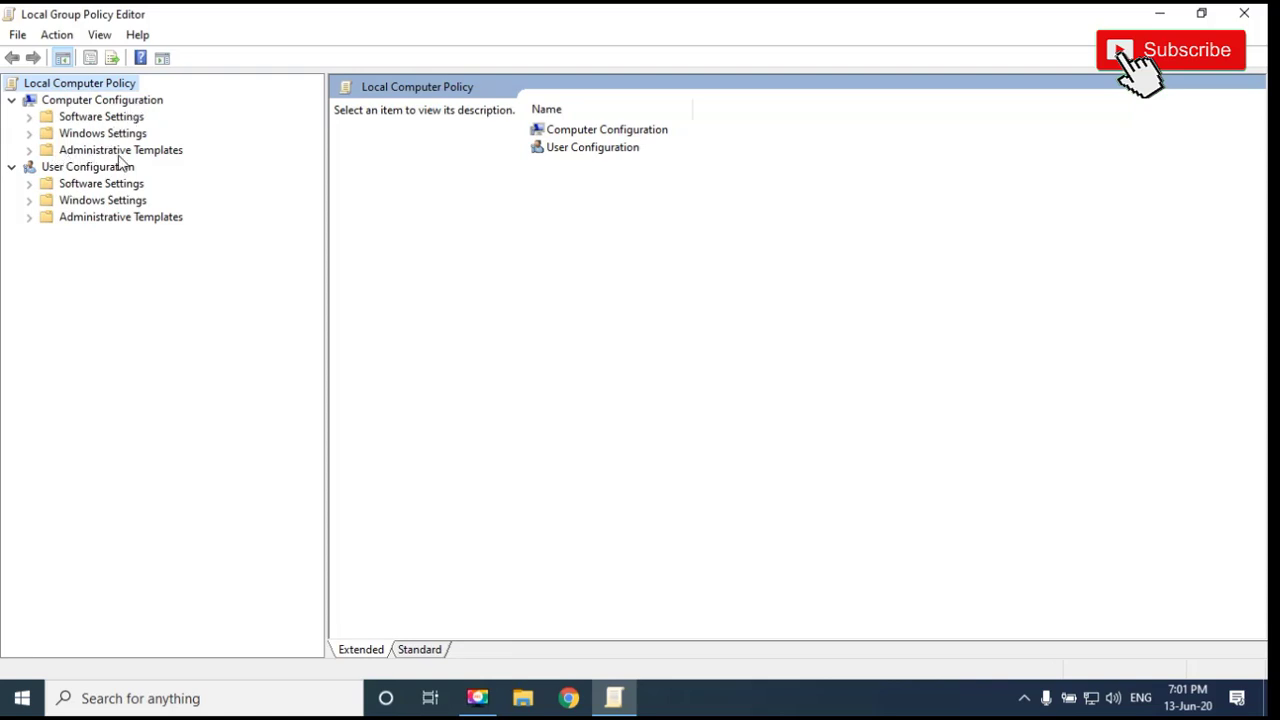
pyautogui.click(245, 282)
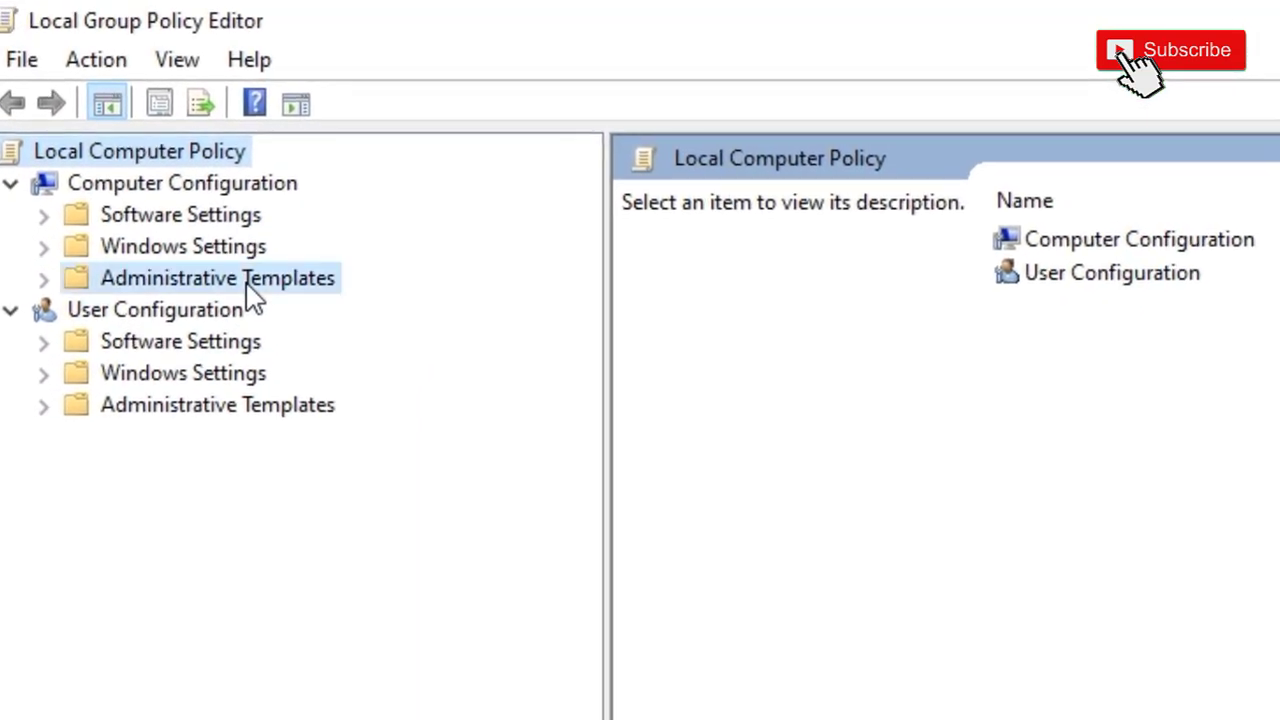
pyautogui.click(42, 280)
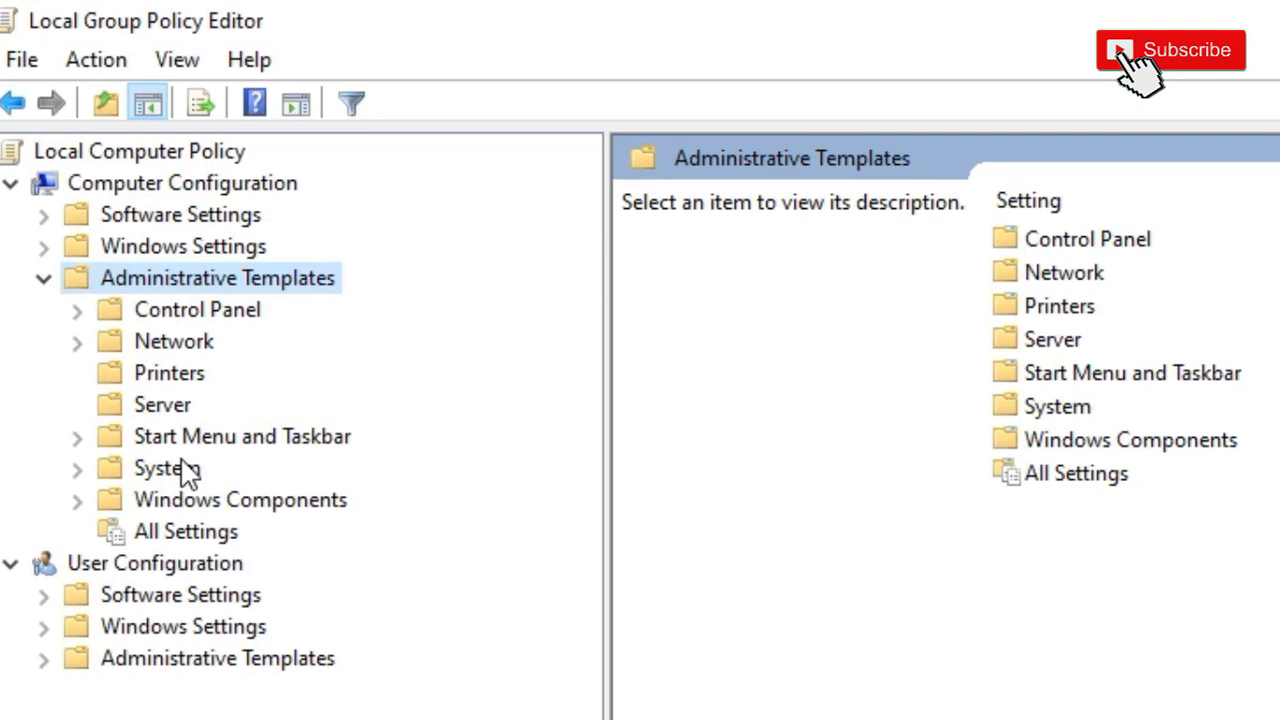
# Expand Windows Components under the computer's Administrative Templates and open its Windows Update folder of policy settings.
pyautogui.click(78, 501)
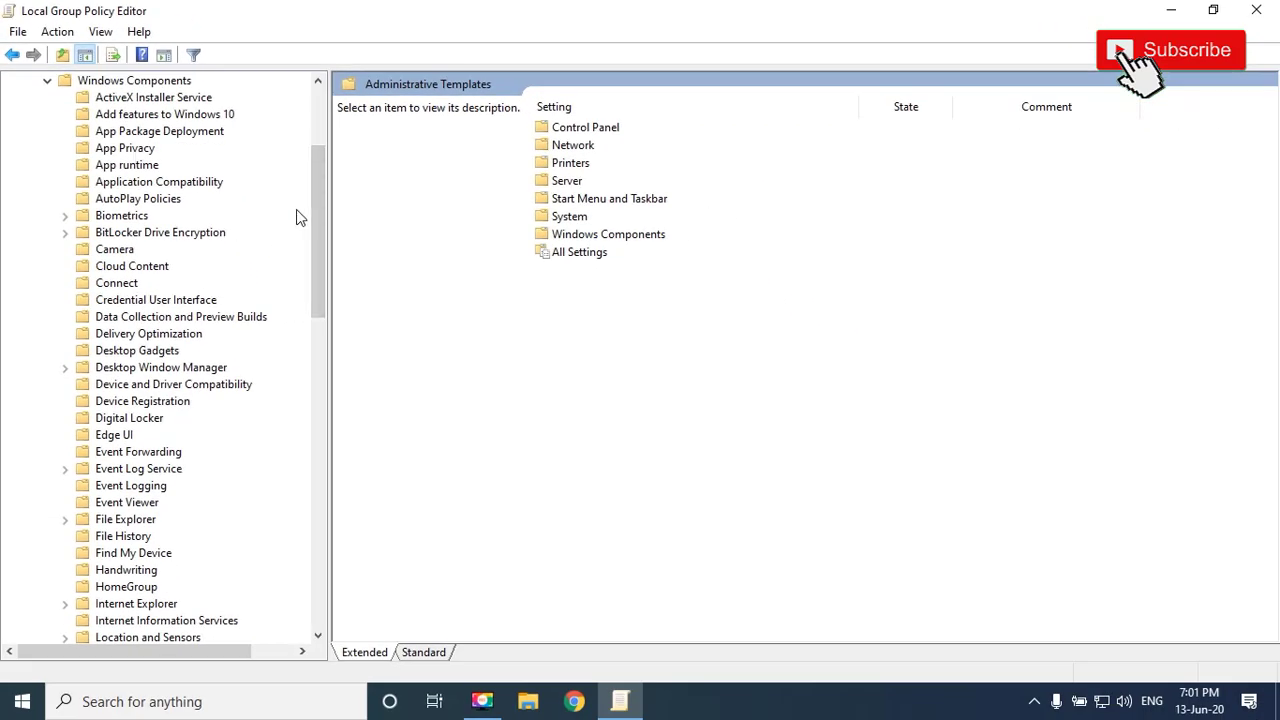
pyautogui.moveTo(314, 197); pyautogui.dragTo(317, 498)
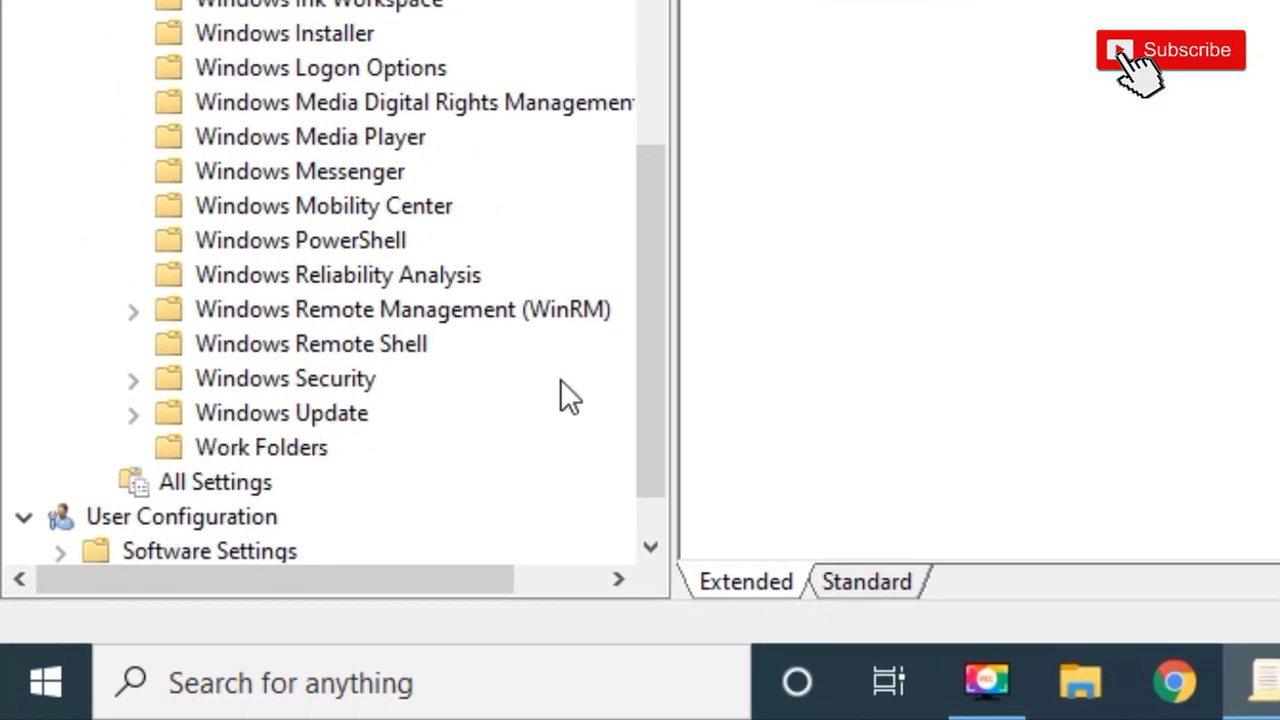
pyautogui.scroll(-1, 644, 361)
pyautogui.click(135, 310)
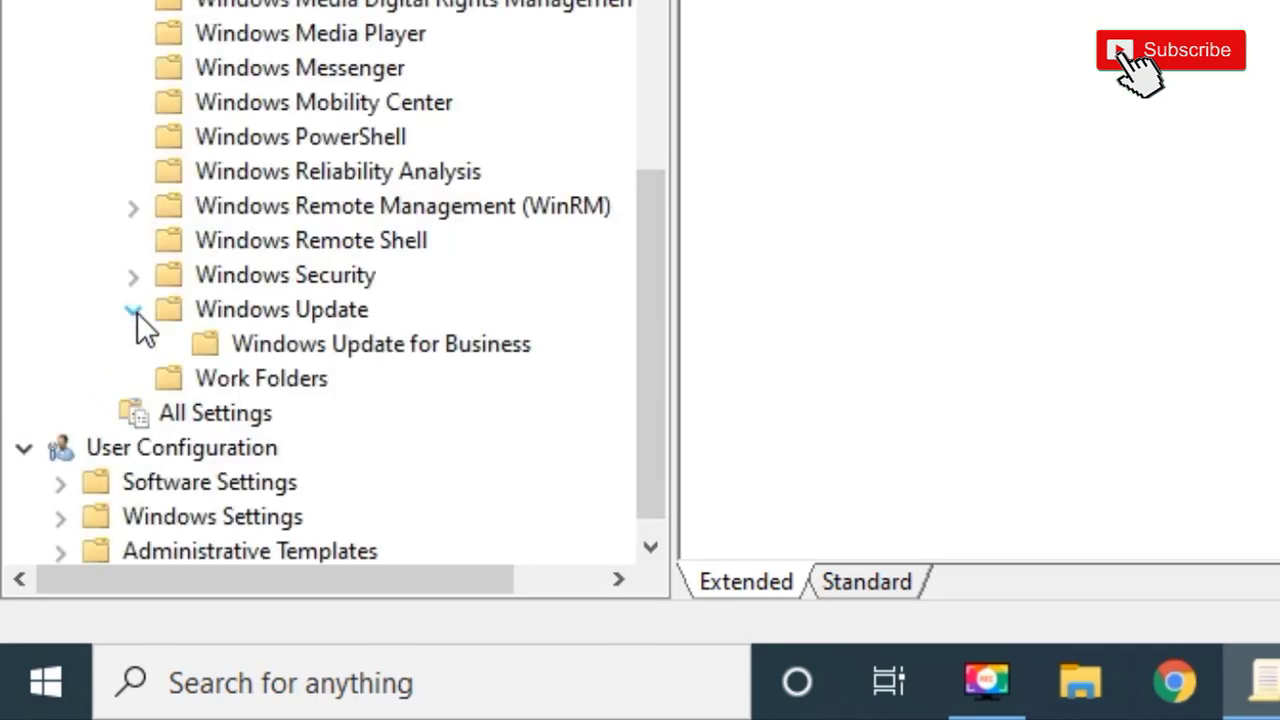
pyautogui.click(254, 316)
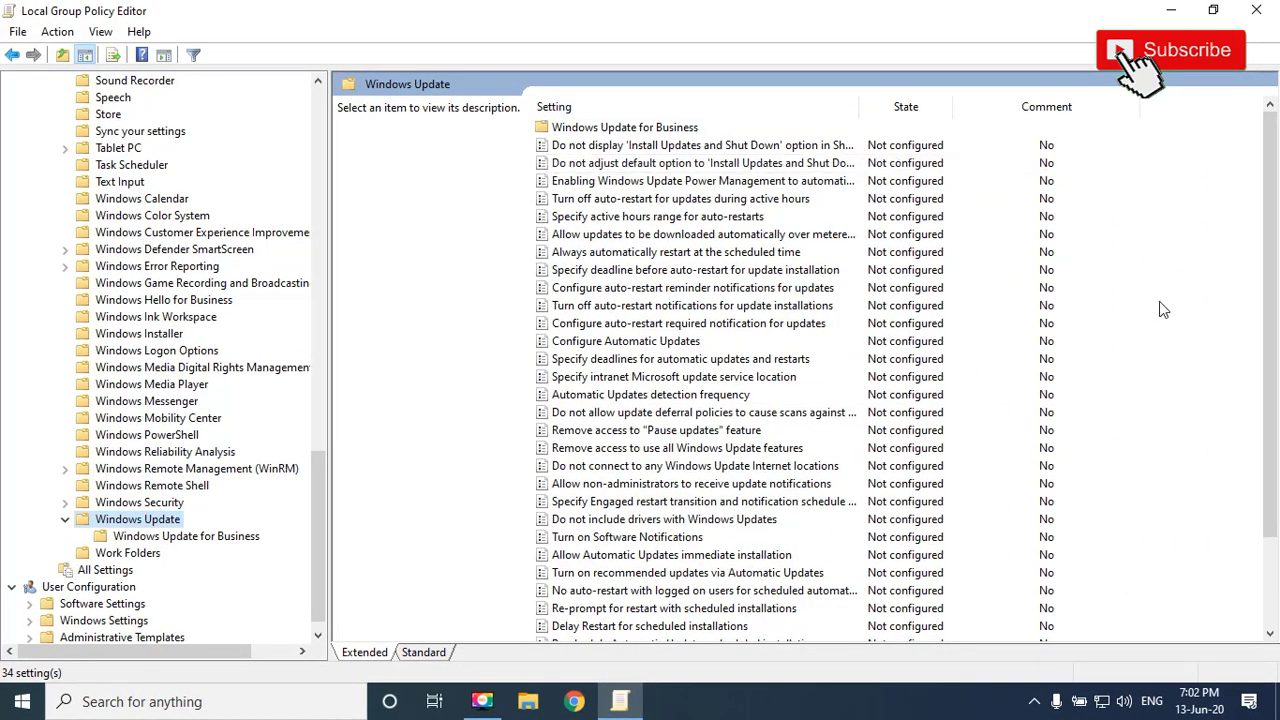
# Review the Configure Automatic Updates policy description, set the policy to Disabled, apply it and close the policy editor.
pyautogui.click(672, 341)
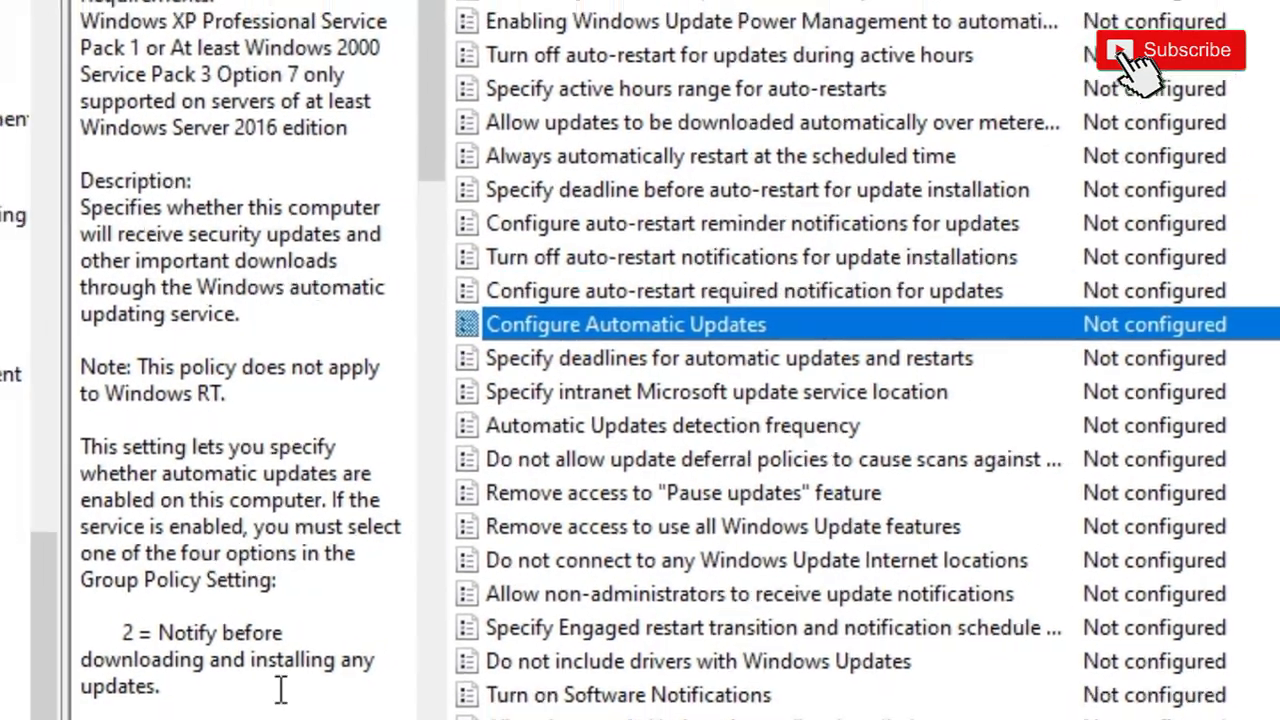
pyautogui.scroll(-8, 286, 534)
pyautogui.scroll(-9, 463, 447)
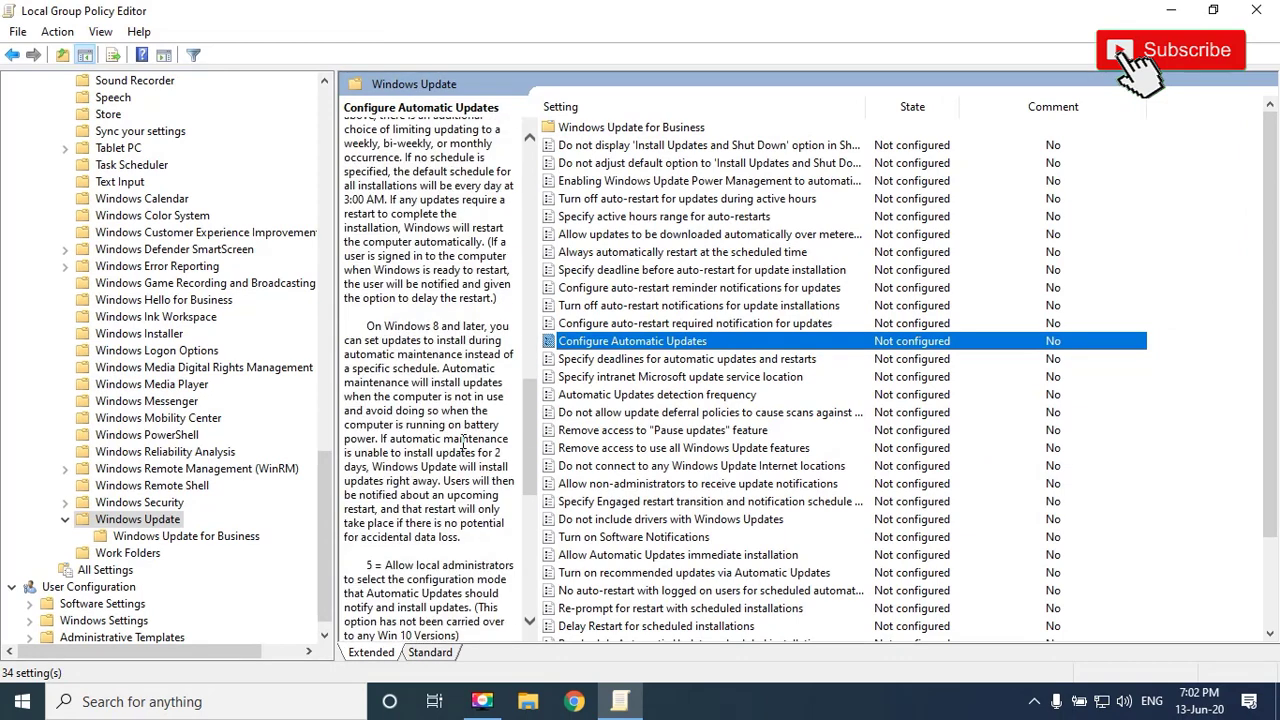
pyautogui.scroll(6, 538, 376)
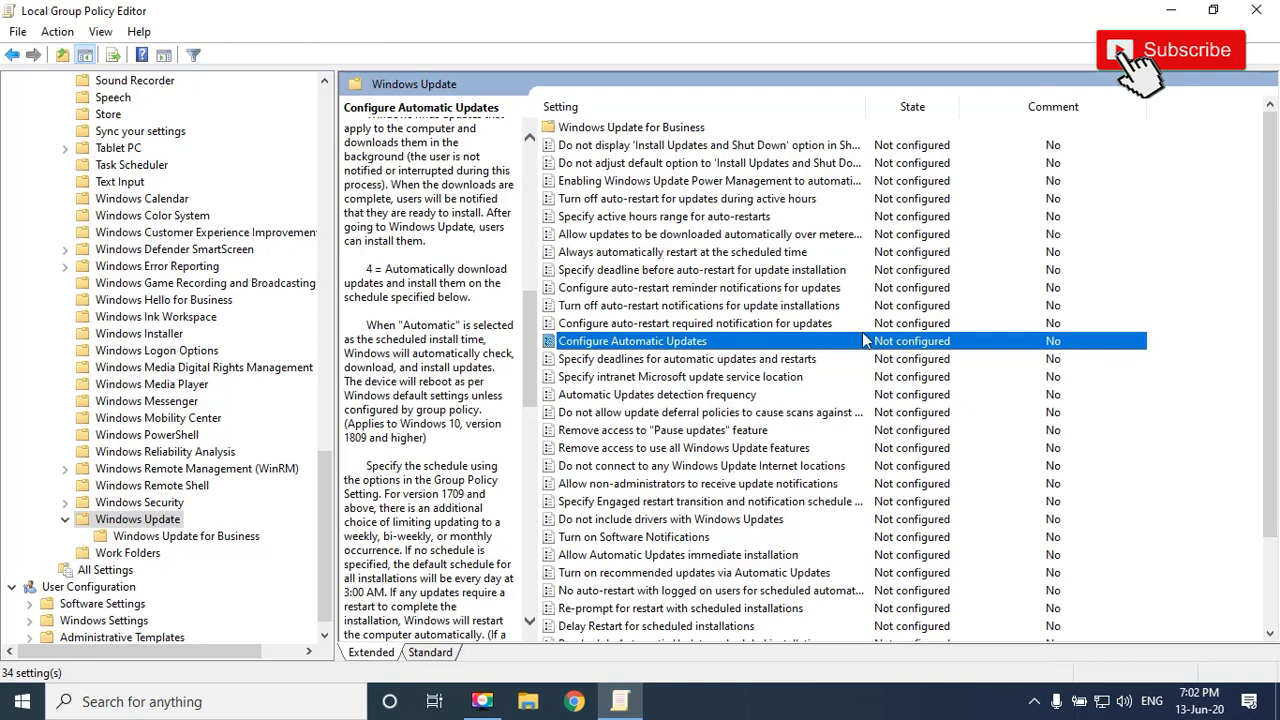
pyautogui.doubleClick(757, 340)
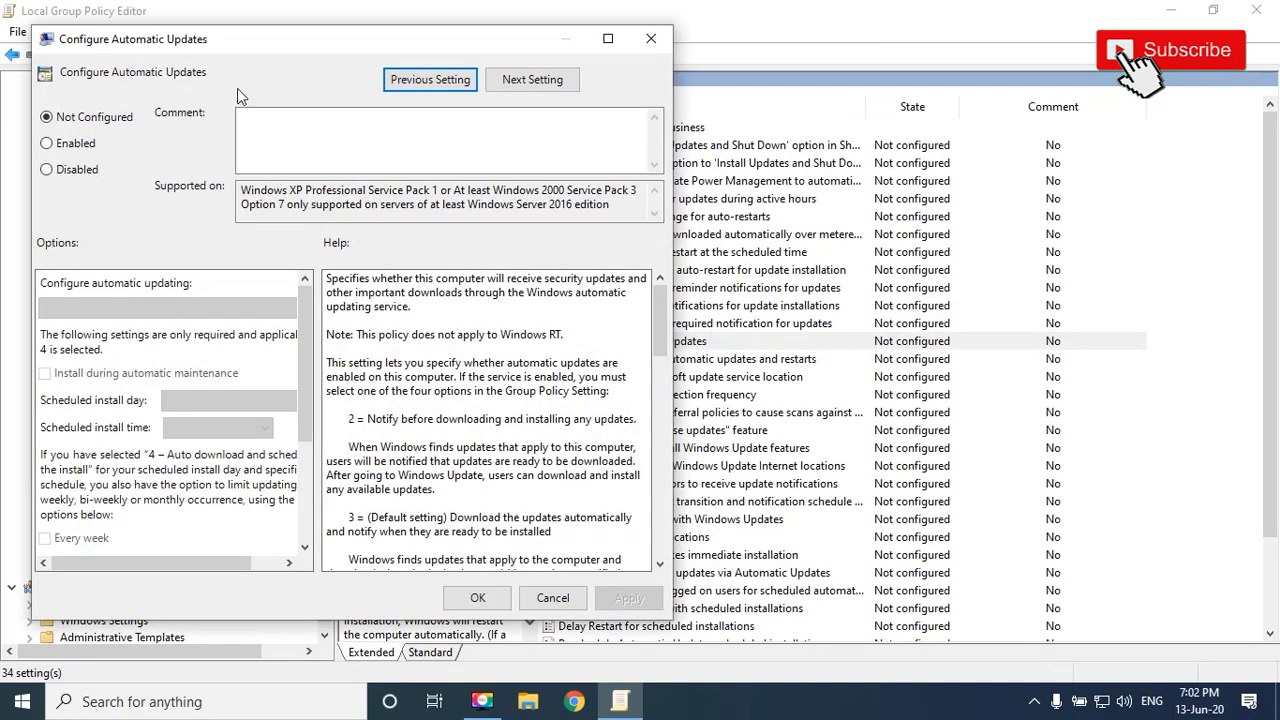
pyautogui.moveTo(257, 45); pyautogui.dragTo(445, 57)
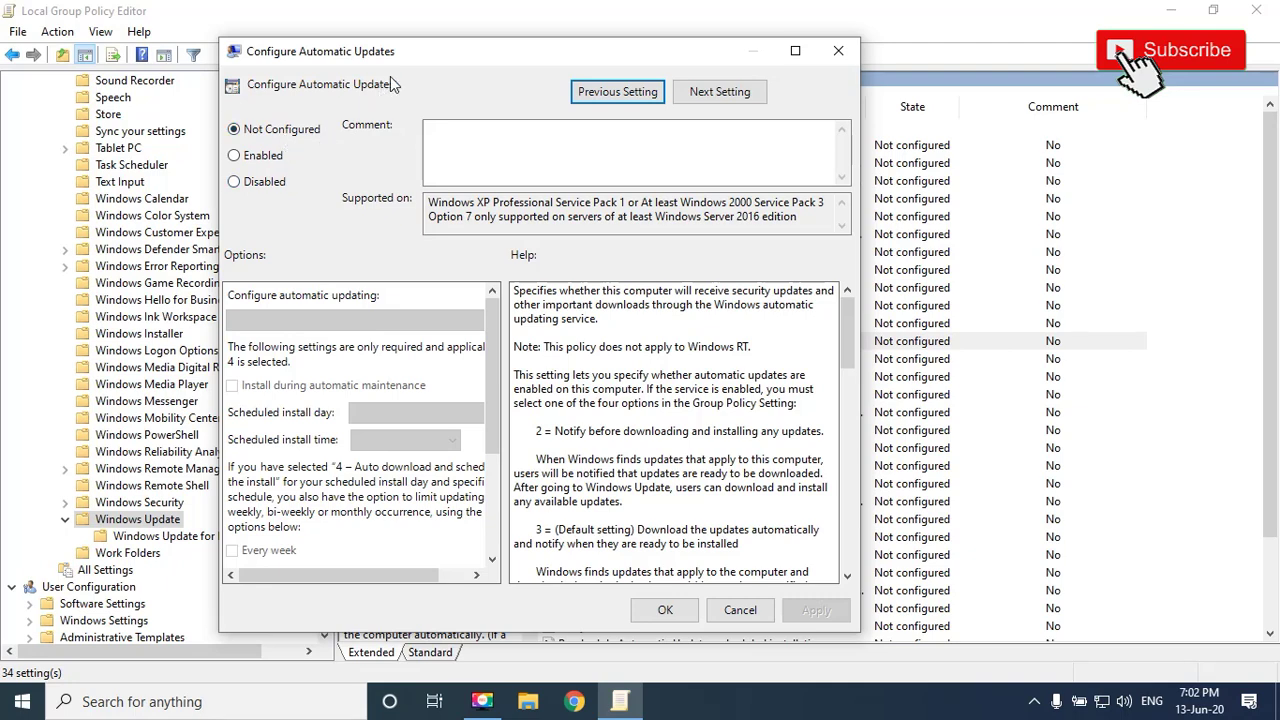
pyautogui.click(261, 182)
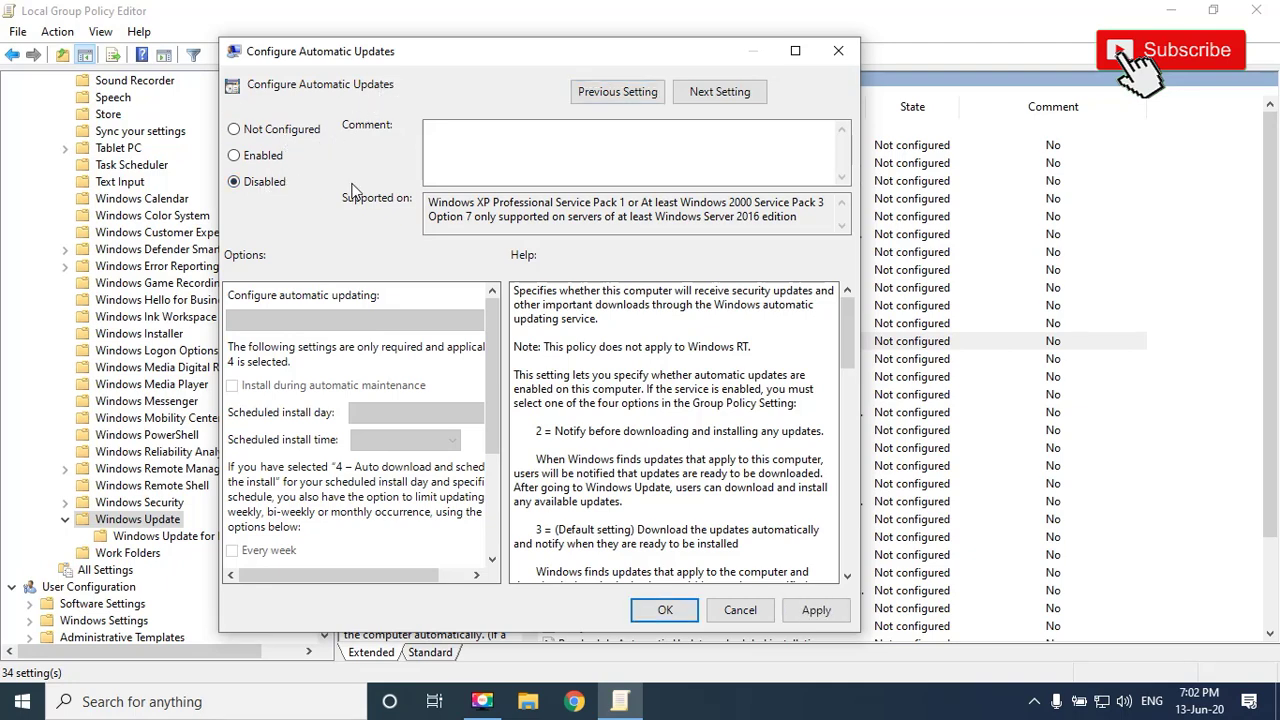
pyautogui.click(816, 610)
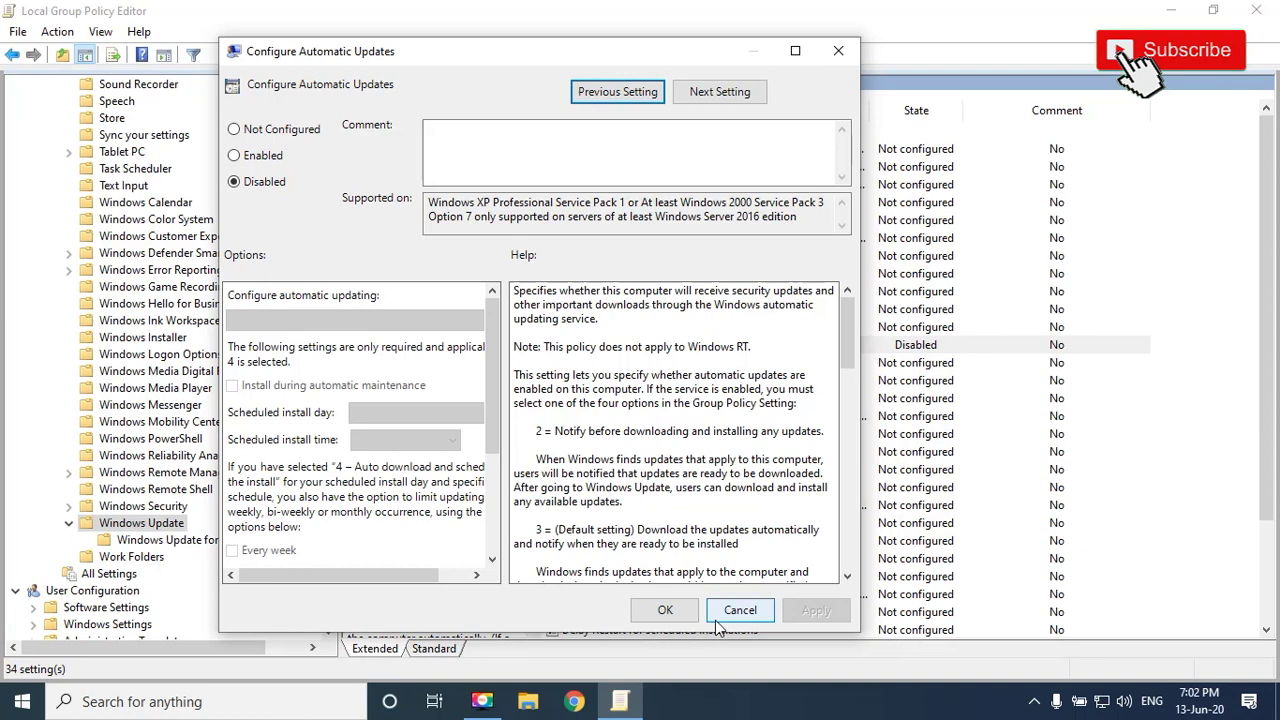
pyautogui.click(665, 610)
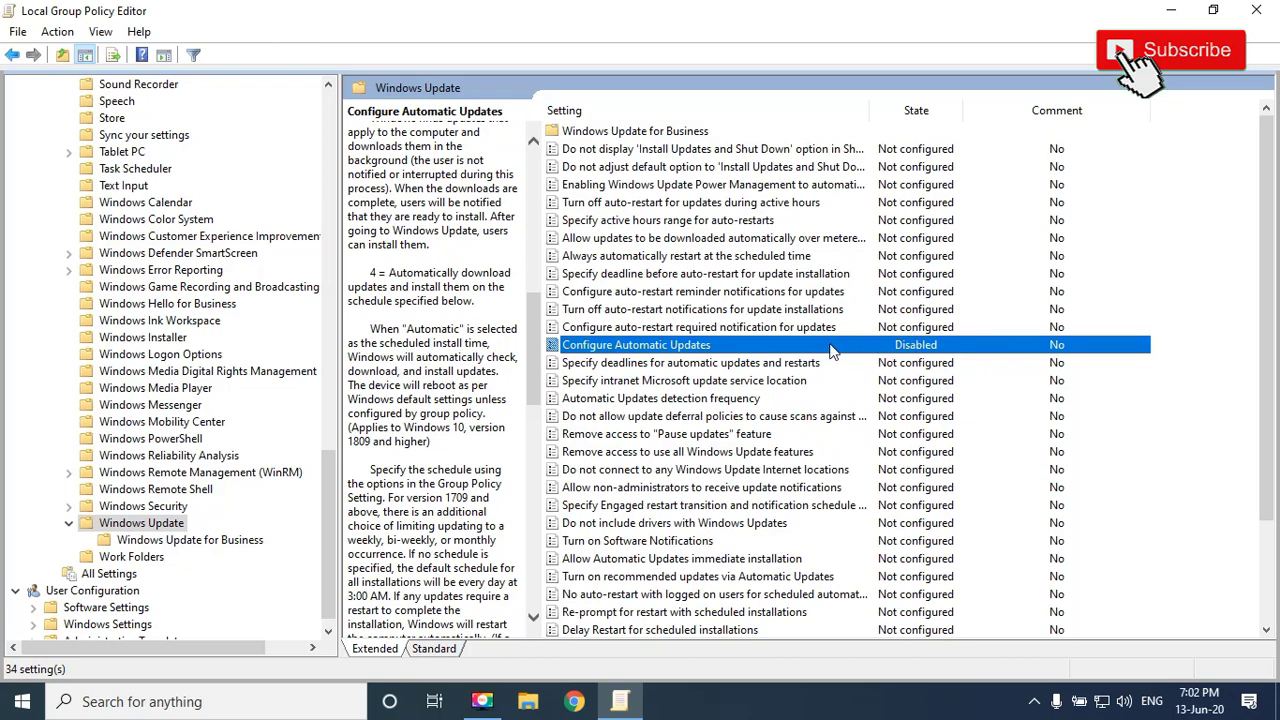
pyautogui.click(1256, 10)
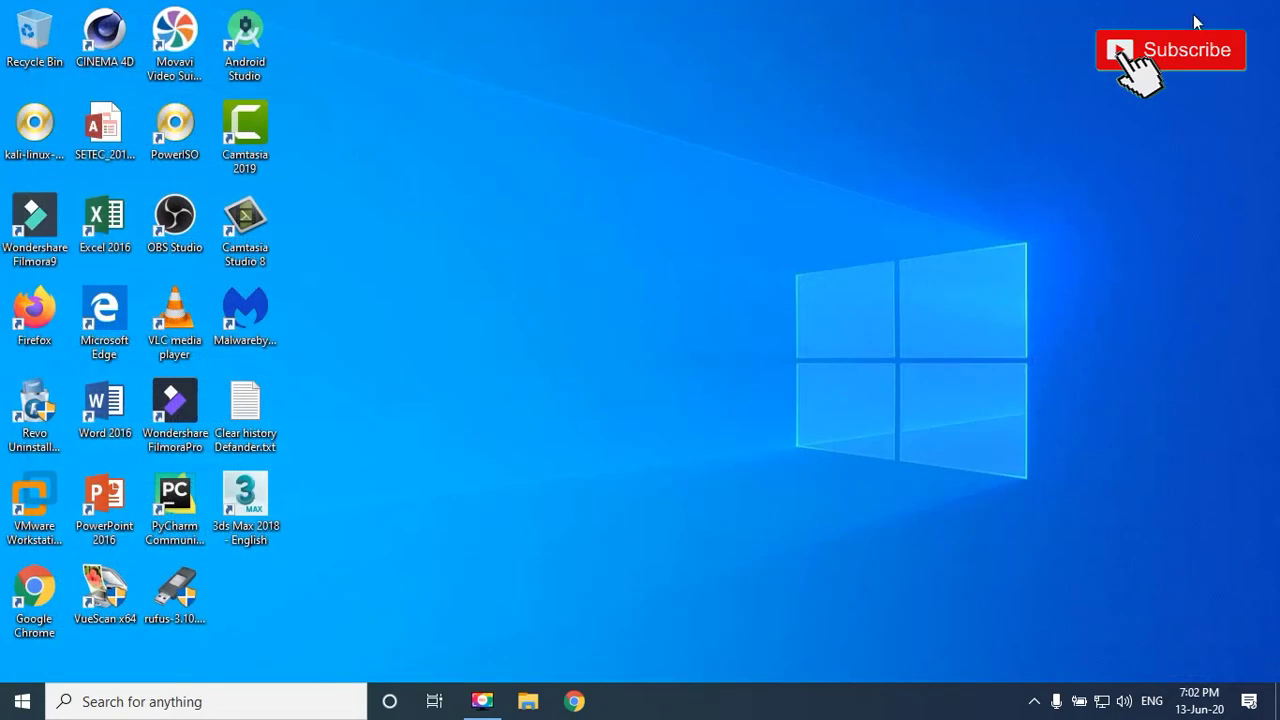
pyautogui.rightClick(675, 113)
pyautogui.click(757, 168)
pyautogui.rightClick(680, 190)
pyautogui.click(716, 245)
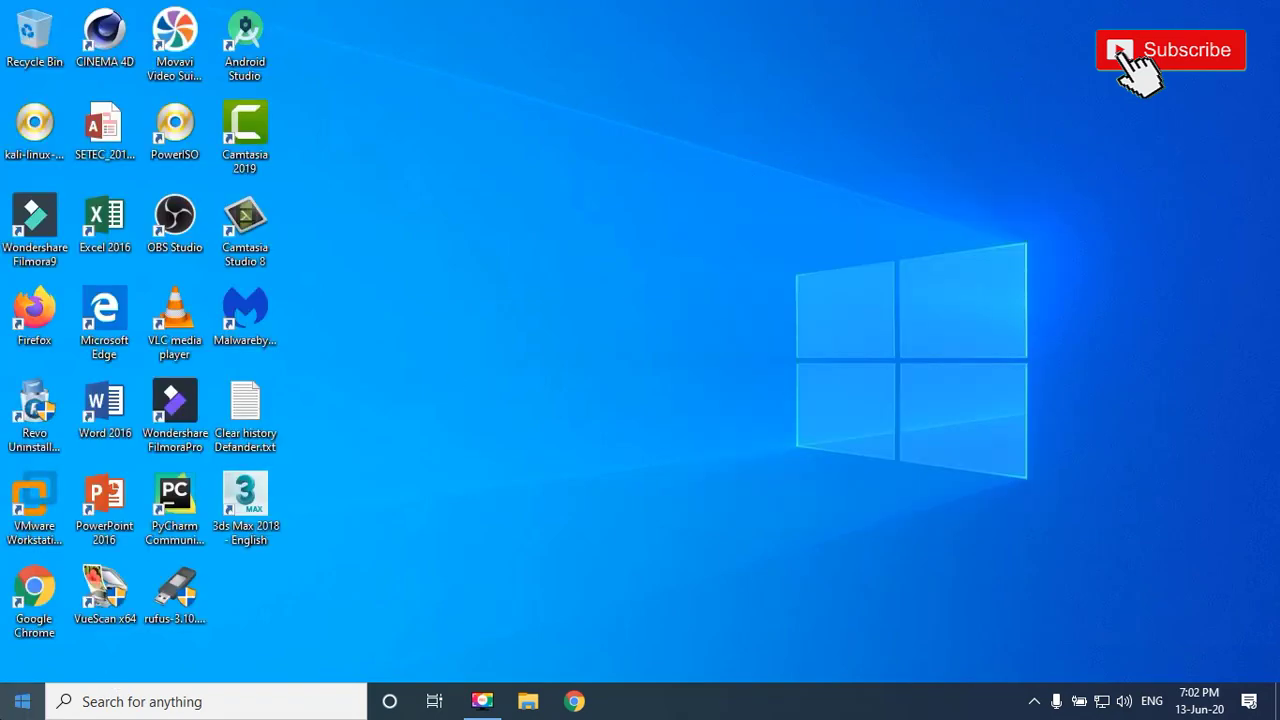
# Check for updates on the Windows Update page of Settings, retry the check and close Settings.
pyautogui.click(18, 698)
pyautogui.click(23, 621)
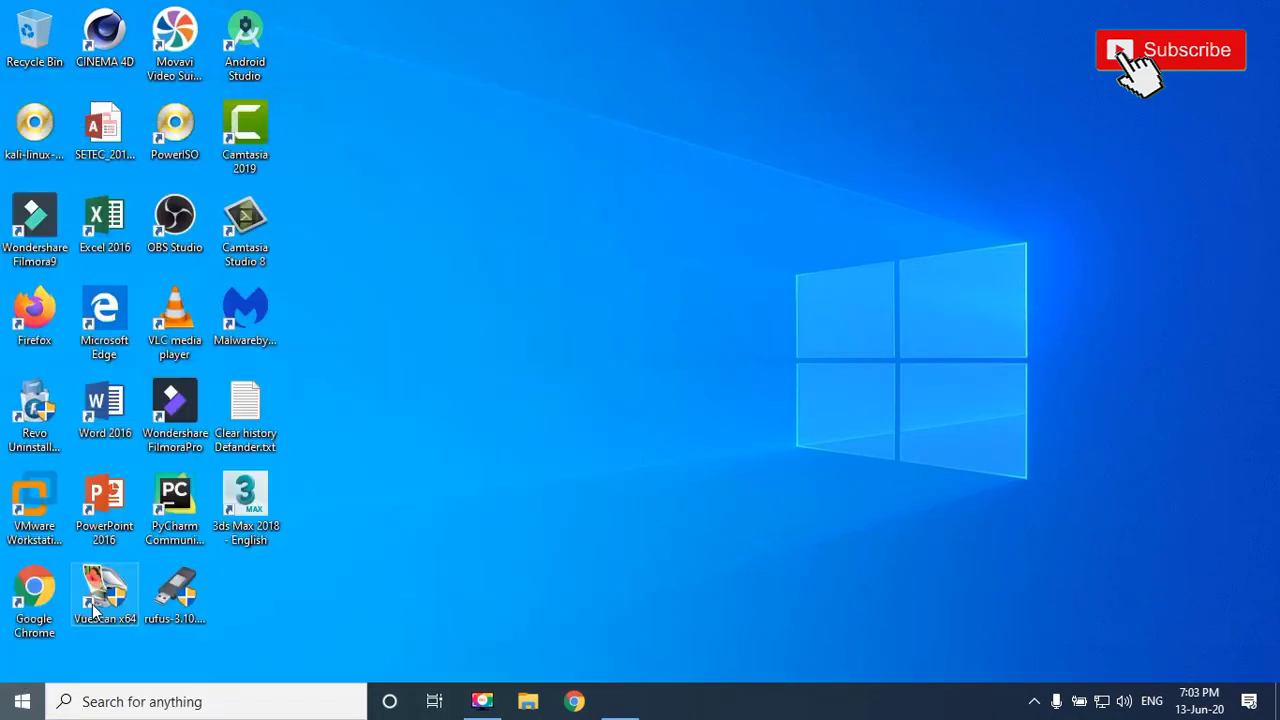
pyautogui.click(628, 517)
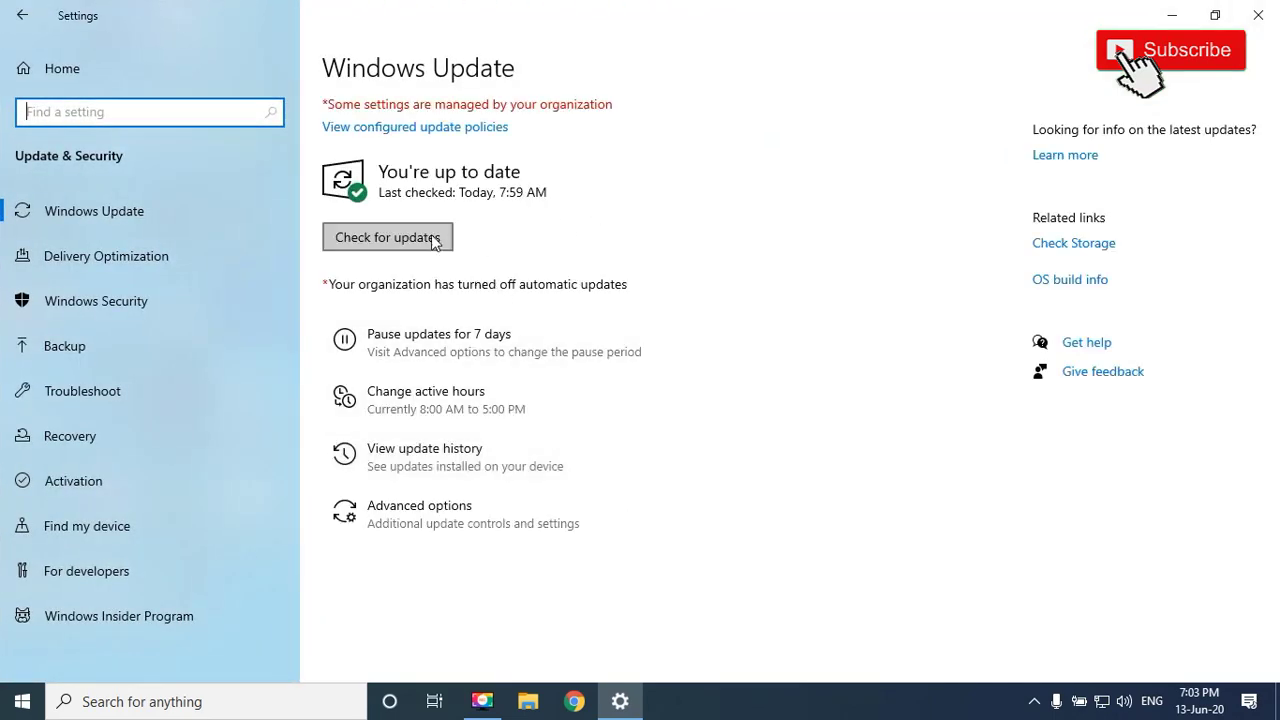
pyautogui.click(432, 238)
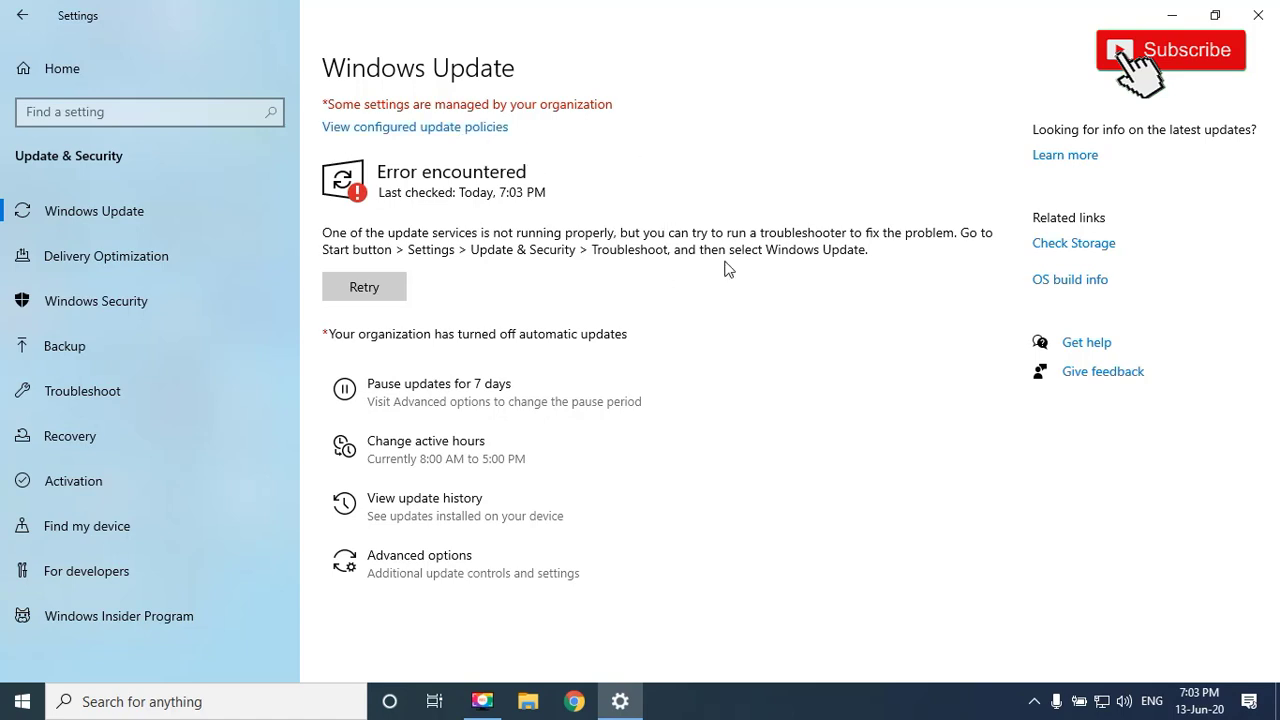
pyautogui.click(358, 285)
pyautogui.click(1258, 15)
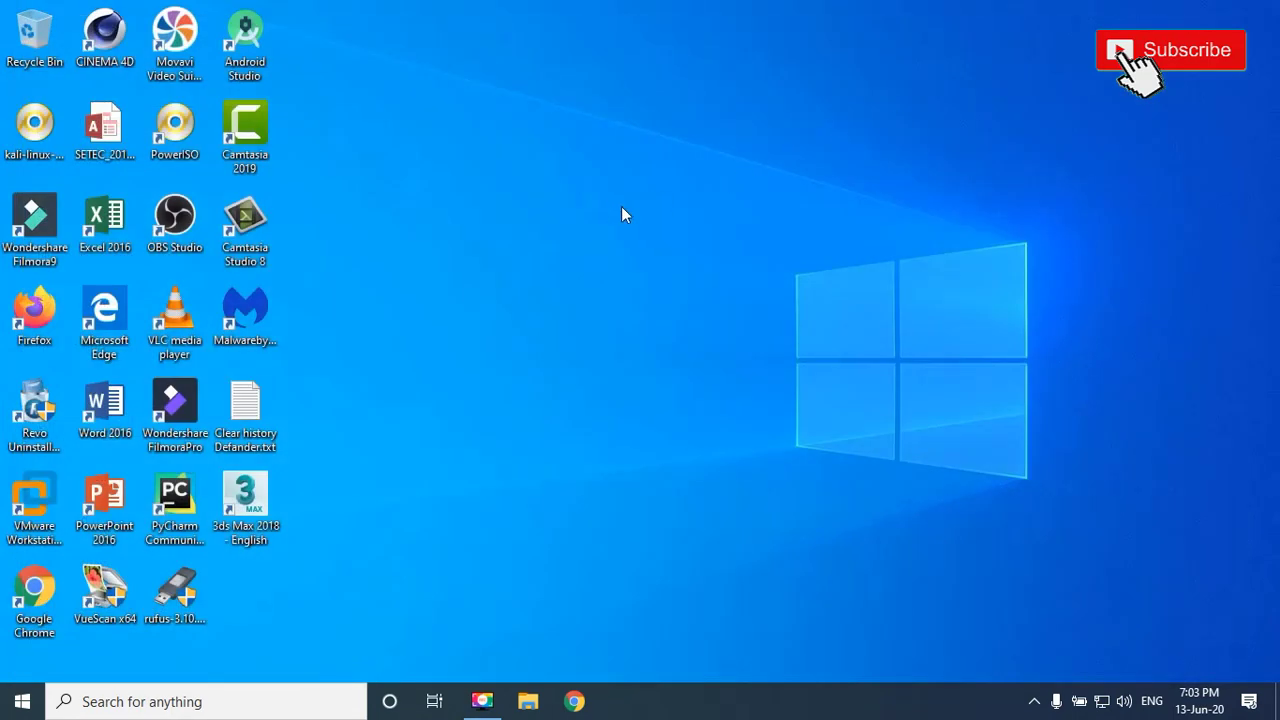
pyautogui.rightClick(610, 204)
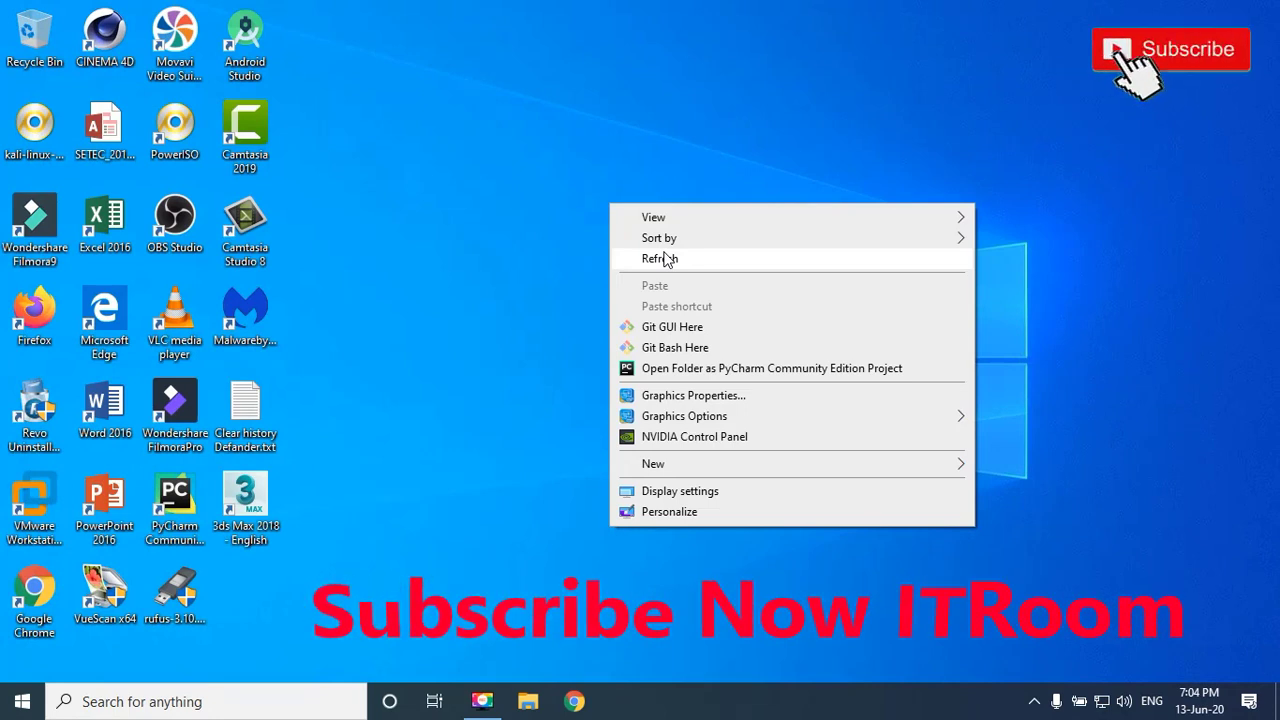
pyautogui.click(665, 258)
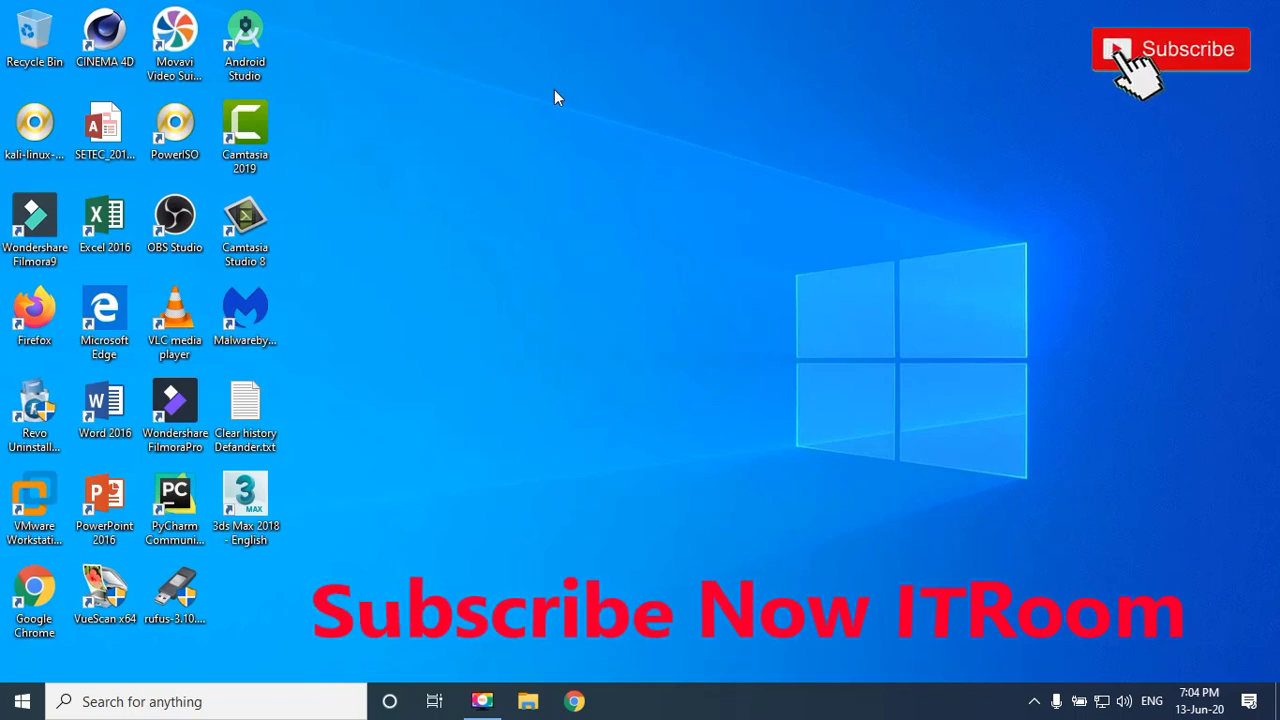